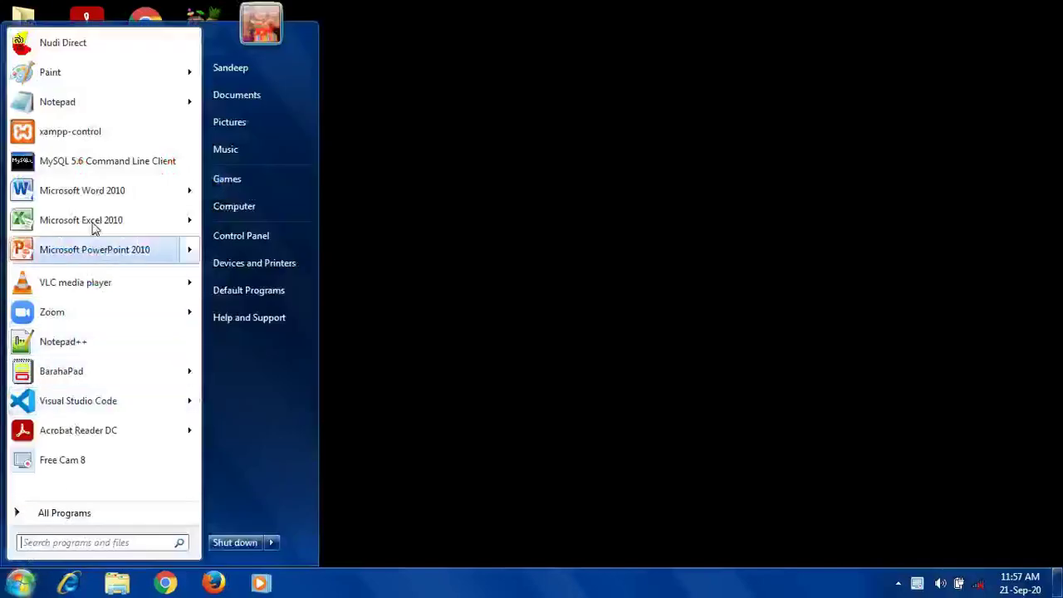
# Launch Microsoft Word 2010 and maximize the window of the blank document
pyautogui.click(84, 191)
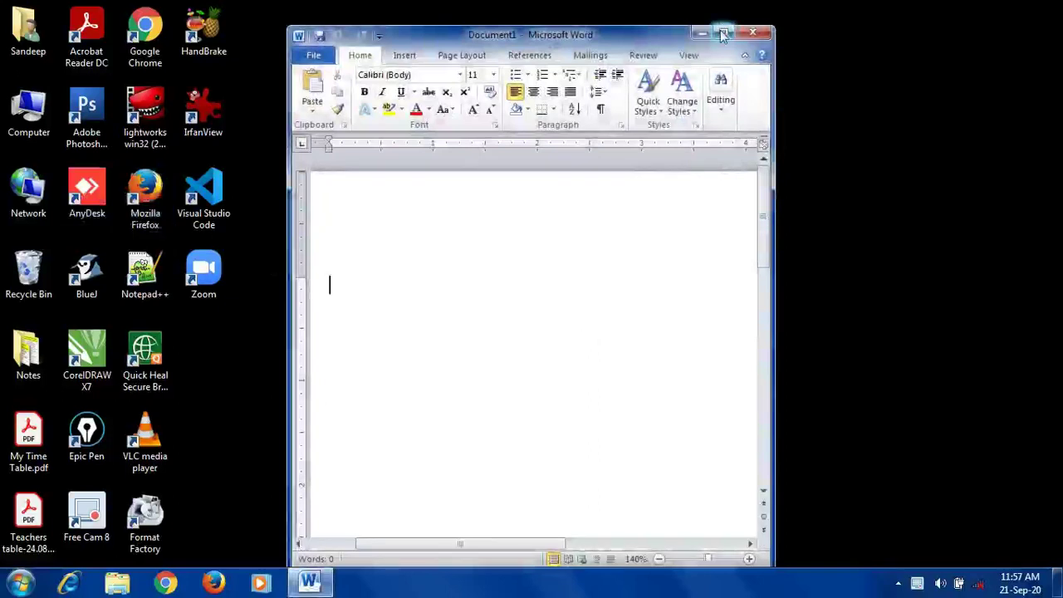
pyautogui.click(722, 31)
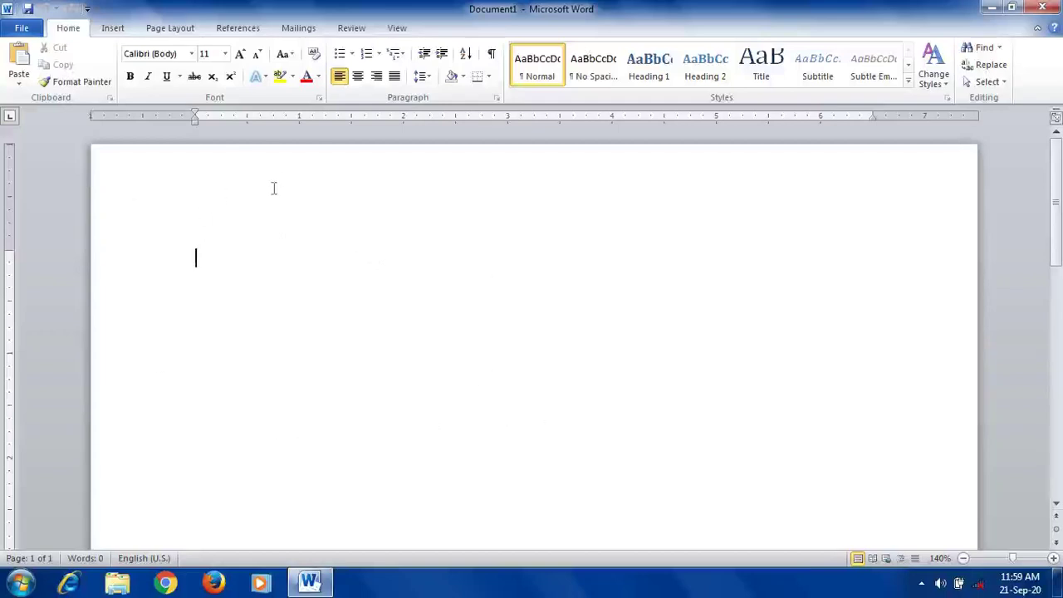
pyautogui.scroll(-10, 287, 268)
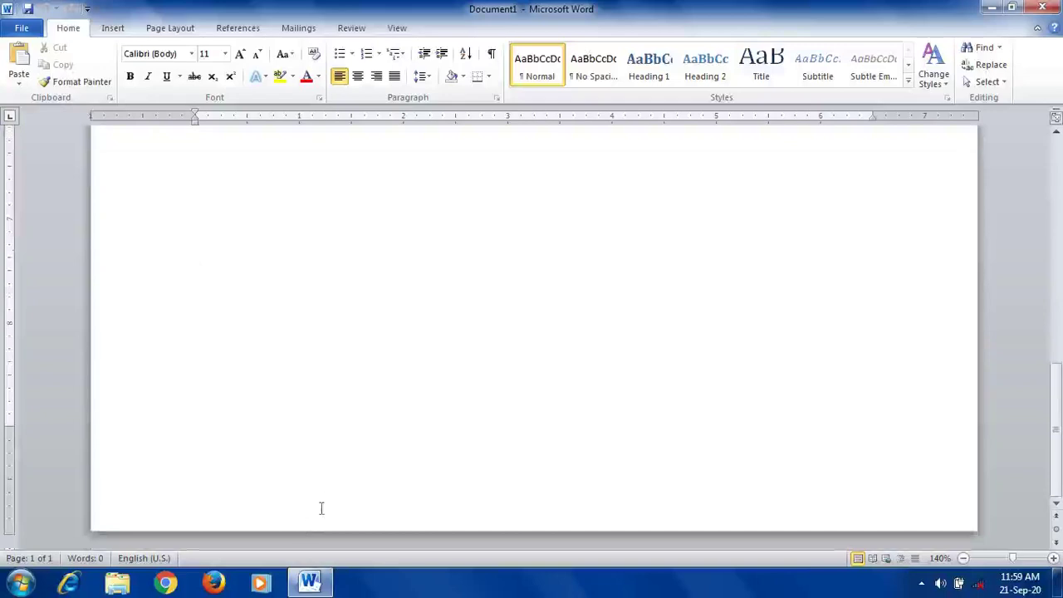
pyautogui.scroll(10, 323, 502)
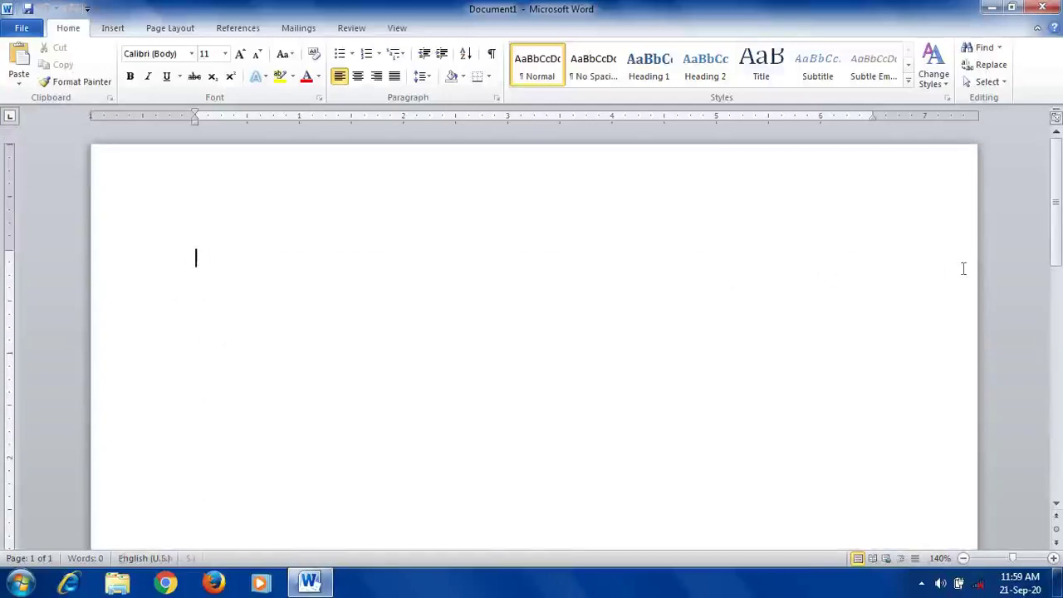
# Paste the copied green paragraph starting "Copying text means duplicating the text" repeatedly, eight copies in all, to fill most of the first page
pyautogui.write('Copying text means duplicating the text by keeping a particular piece of text as its original location as well as pasting it at another location. This feature helps to save our time and effort in typing.')
pyautogui.click(802, 329)
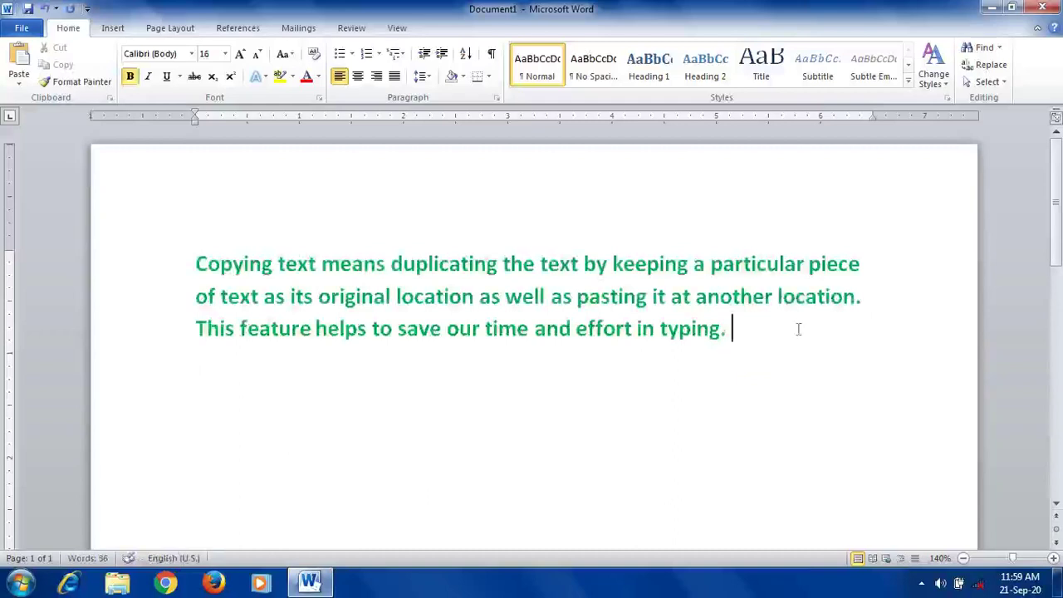
pyautogui.write('Copying text means duplicating the text by keeping a particular piece of text as its original location as well as pasting it at another location. This feature helps to save our time and effort in typing.')
pyautogui.write('Copying text means duplicating the text by keeping a particular piece of text as its original location as well as pasting it at another location. This feature helps to save our time and effort in typing.')
pyautogui.write('Copying text means duplicating the text by keeping a particular piece of text as its original location as well as pasting it at another location. This feature helps to save our time and effort in typing.')
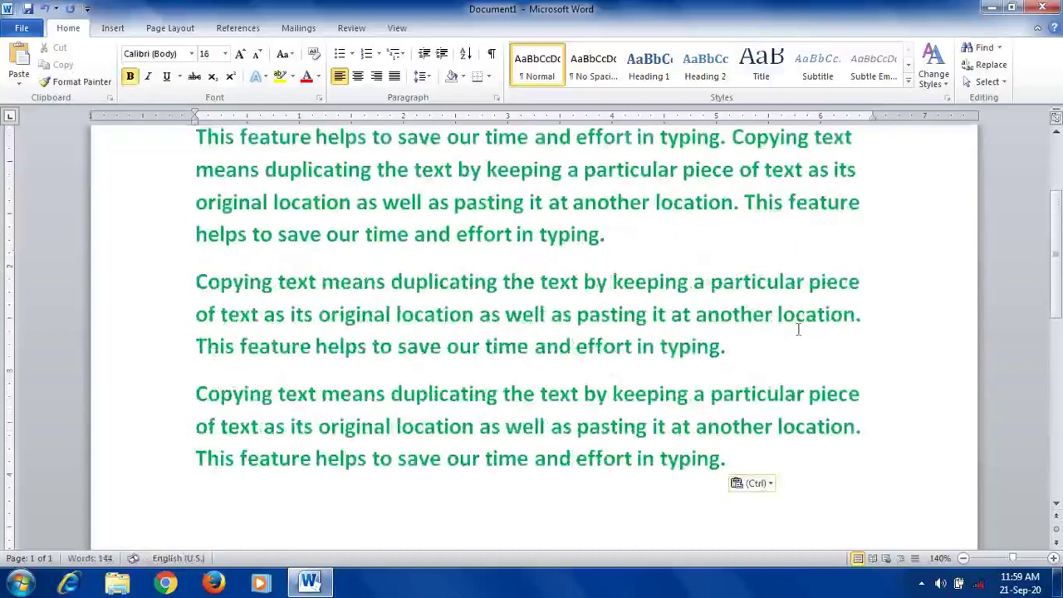
pyautogui.write('Copying text means duplicating the text by keeping a particular piece of text as its original location as well as pasting it at another location. This feature helps to save our time and effort in typing.')
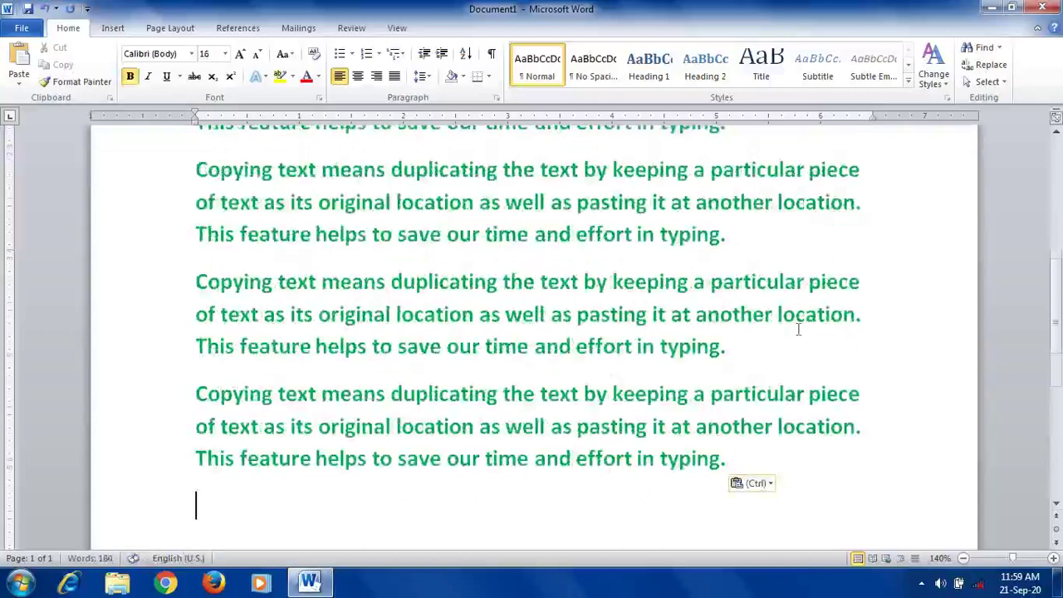
pyautogui.write('Copying text means duplicating the text by keeping a particular piece of text as its original location as well as pasting it at another location. This feature helps to save our time and effort in typing.')
pyautogui.hotkey('ctrl', 'v')
pyautogui.hotkey('ctrl', 'v')
pyautogui.hotkey('ctrl', 'v')
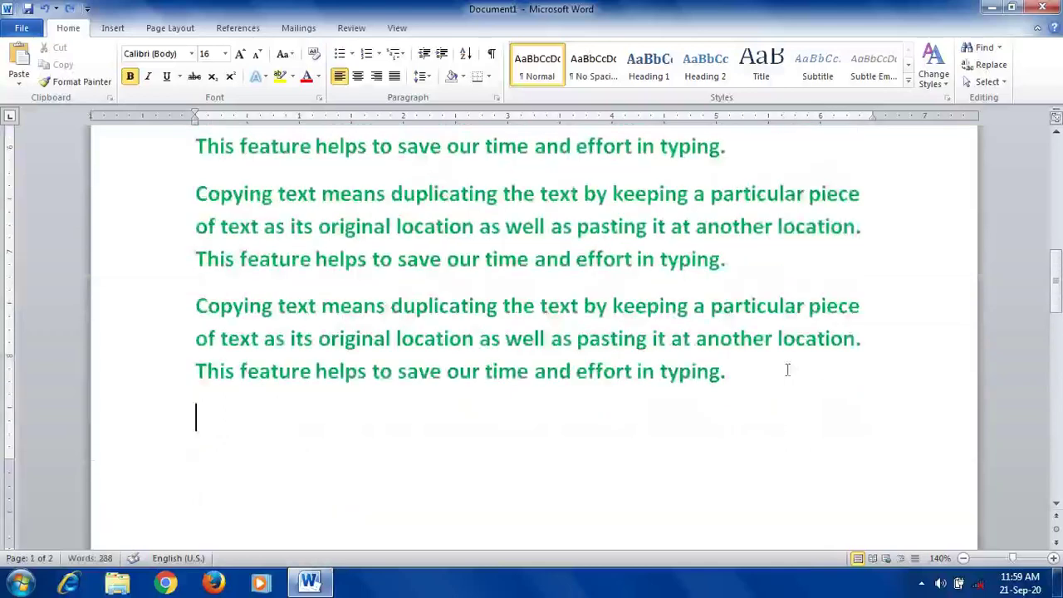
# Examine the pasted text and the empty space around it in the print preview and on the document pages
pyautogui.scroll(-2, 787, 369)
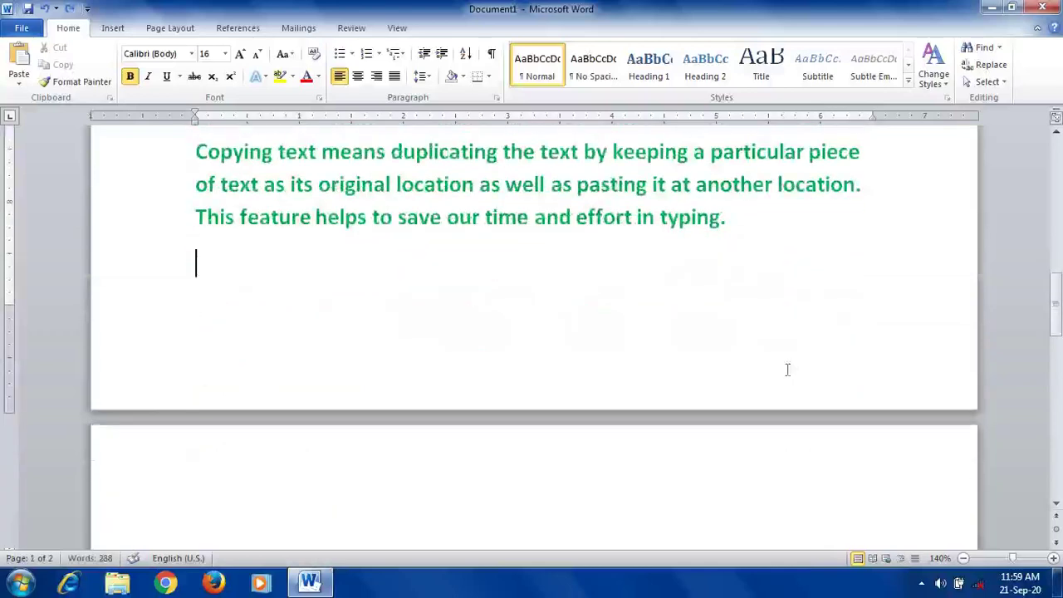
pyautogui.scroll(1, 787, 369)
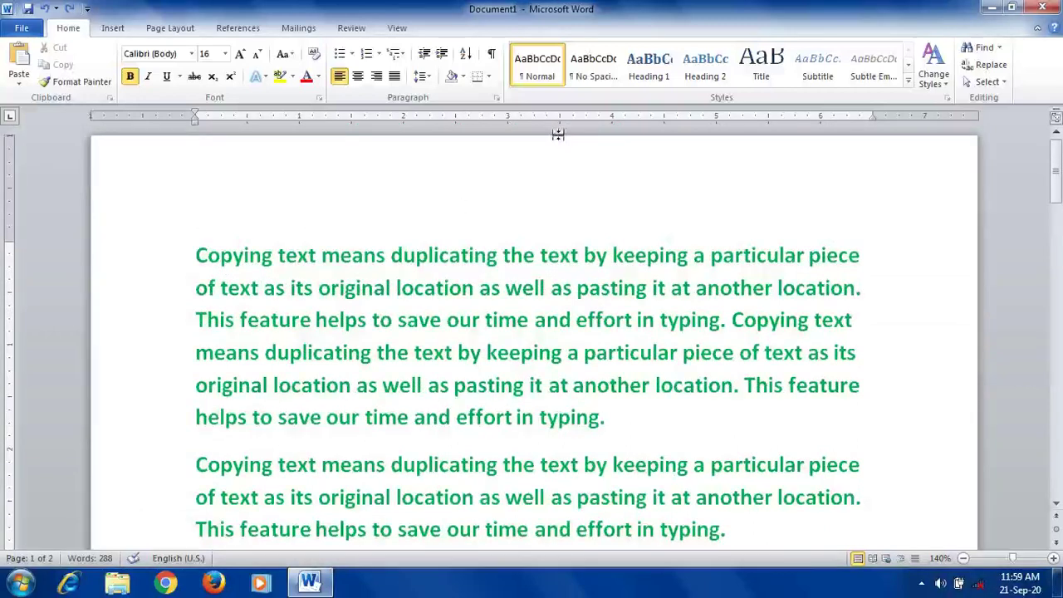
pyautogui.scroll(-10, 526, 254)
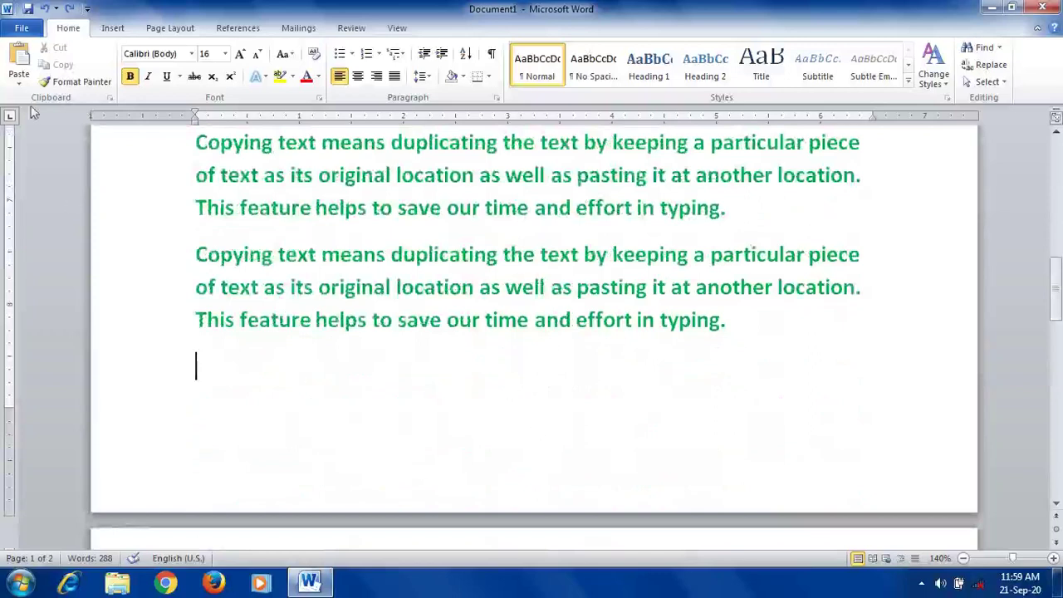
pyautogui.click(32, 28)
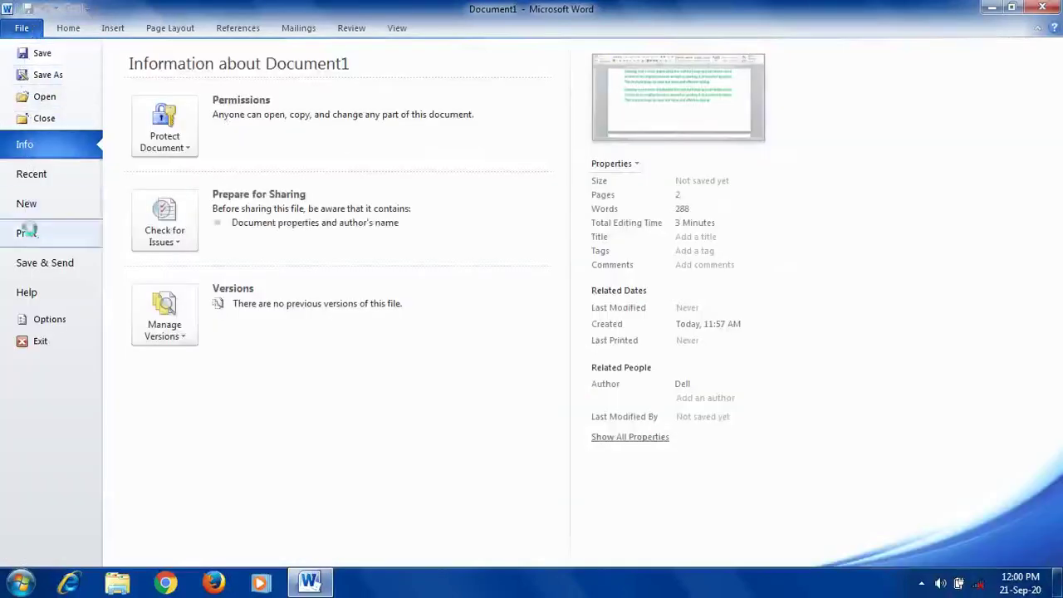
pyautogui.click(26, 232)
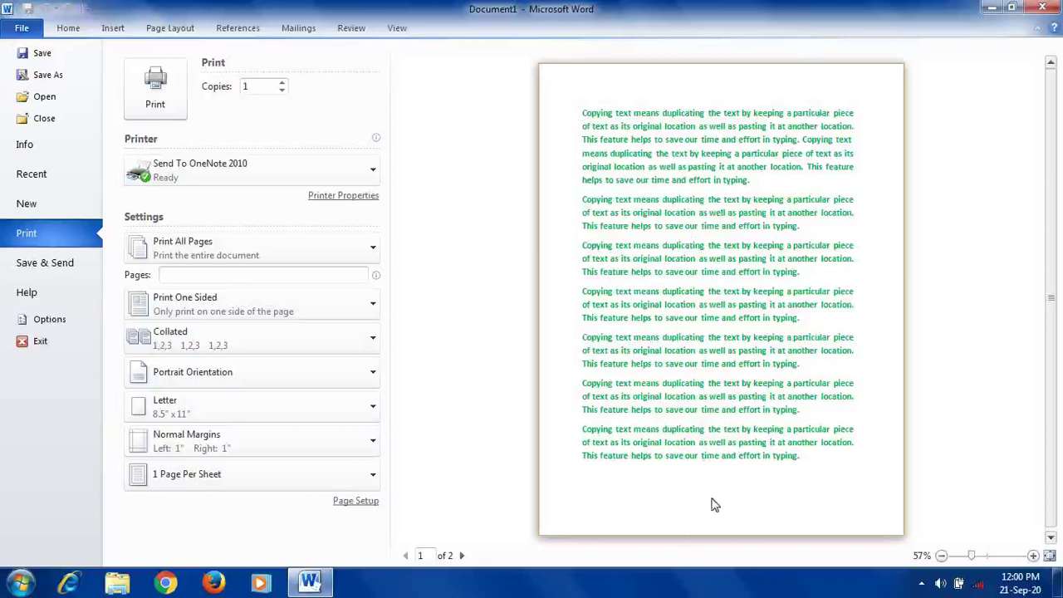
pyautogui.click(69, 32)
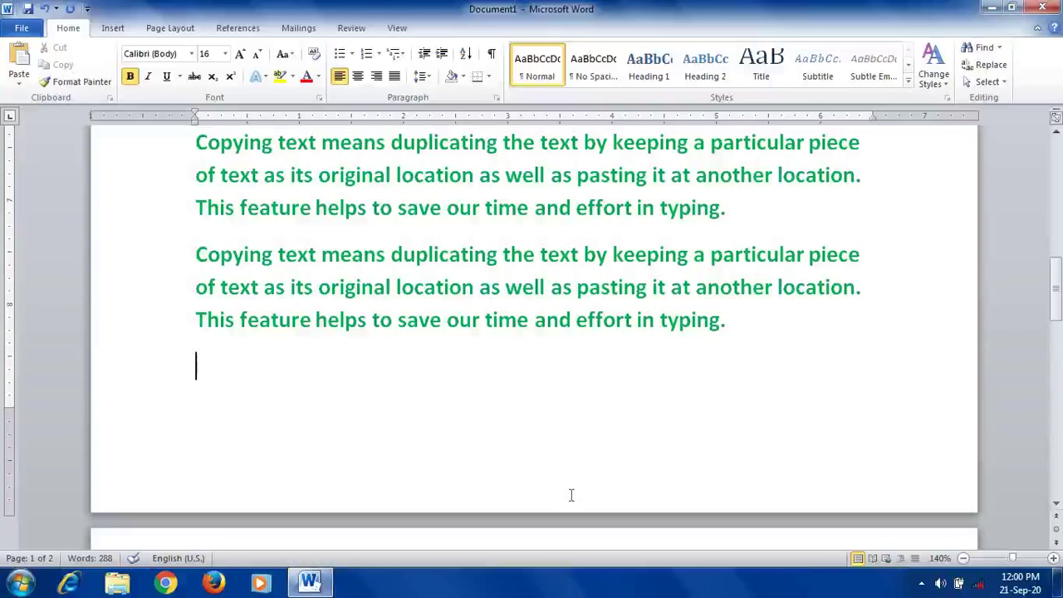
pyautogui.write('Copying text means duplicating the text by keeping a particular piece of text as its original location as well as pasting it at another location. This feature helps to save our time and effort in typing.')
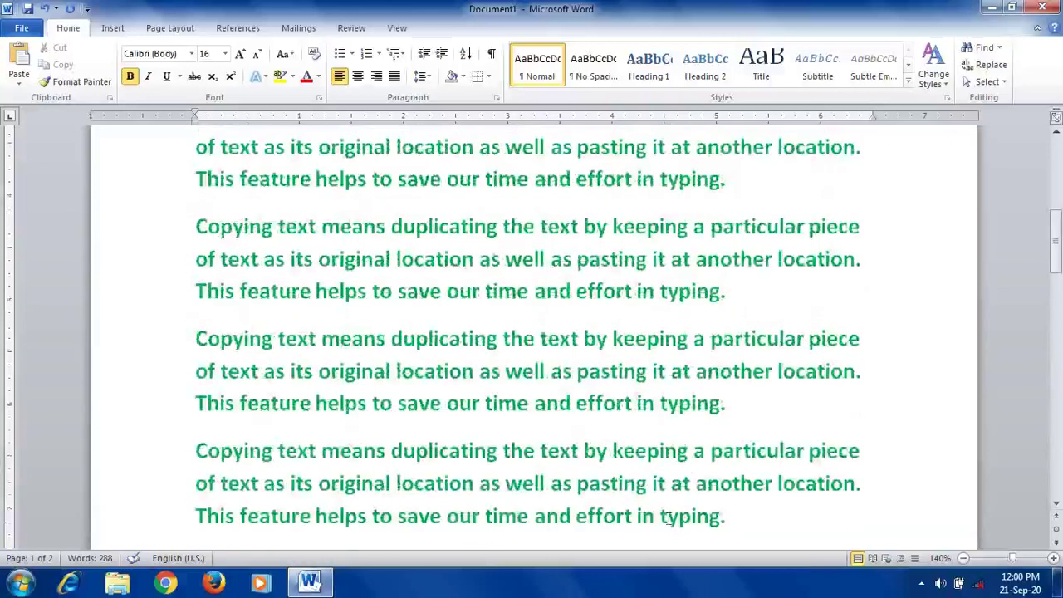
pyautogui.scroll(5, 669, 519)
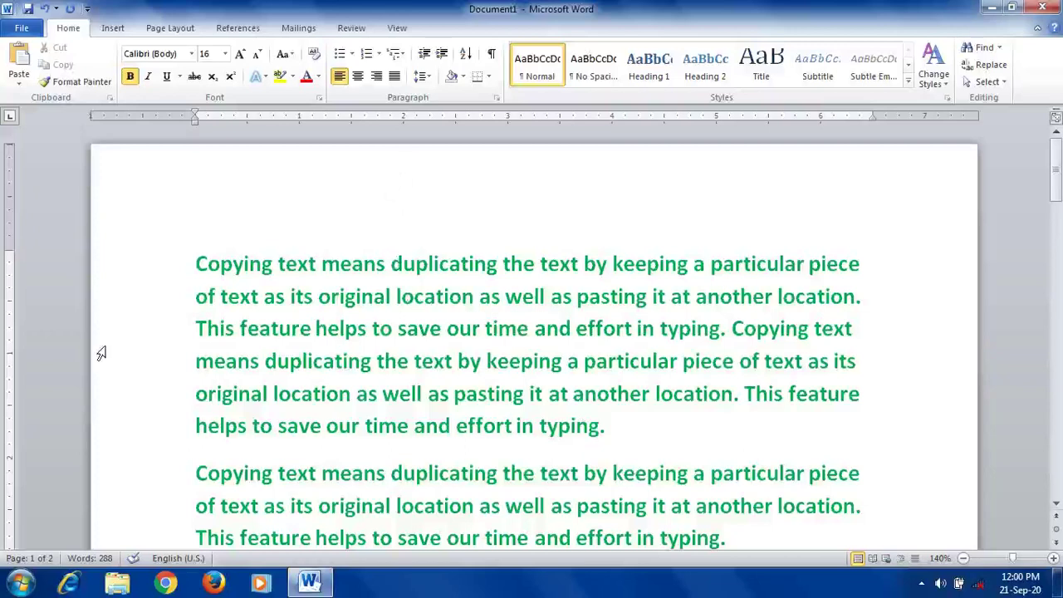
pyautogui.scroll(-6, 817, 374)
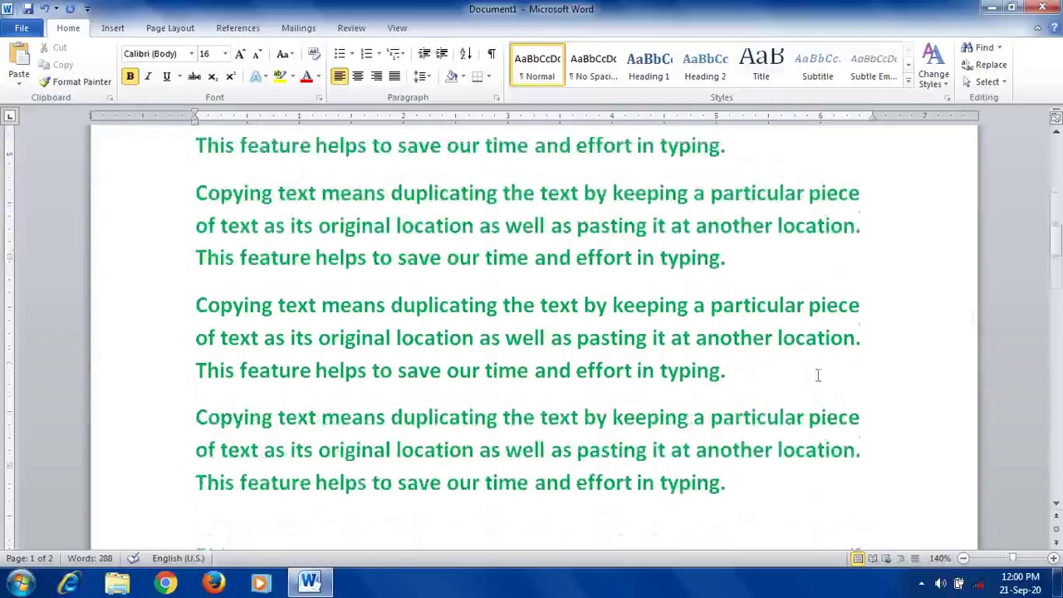
pyautogui.scroll(-3, 569, 346)
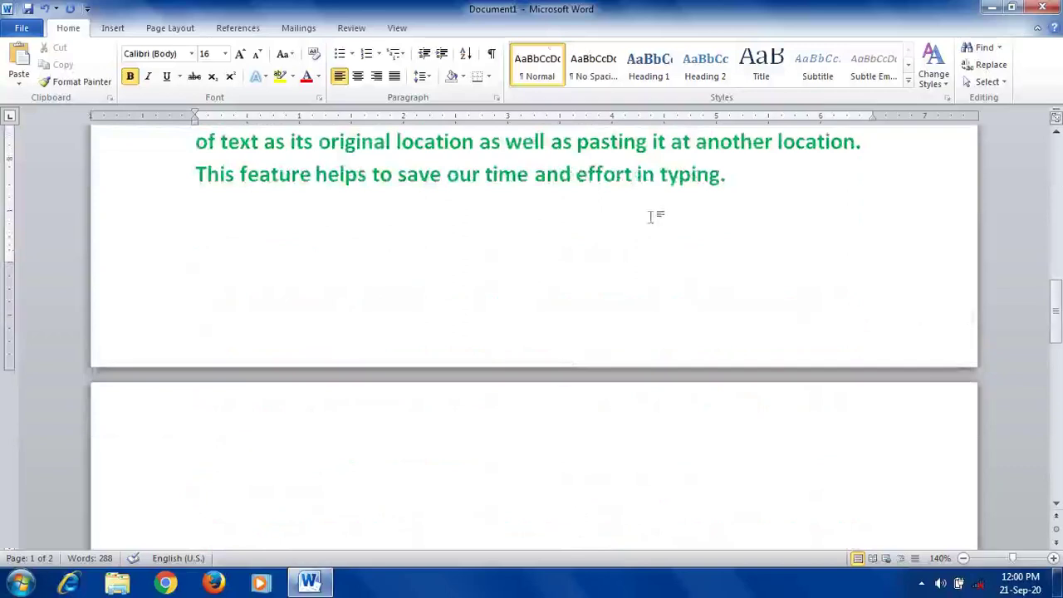
# Set the paper size to A4 for the whole document in the page setup
pyautogui.click(166, 28)
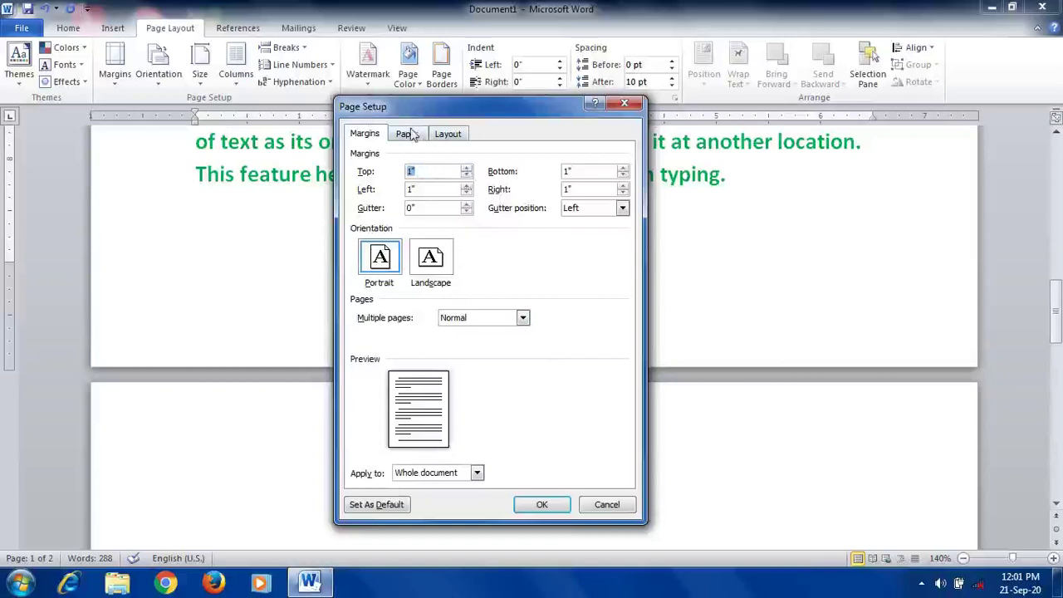
pyautogui.click(408, 136)
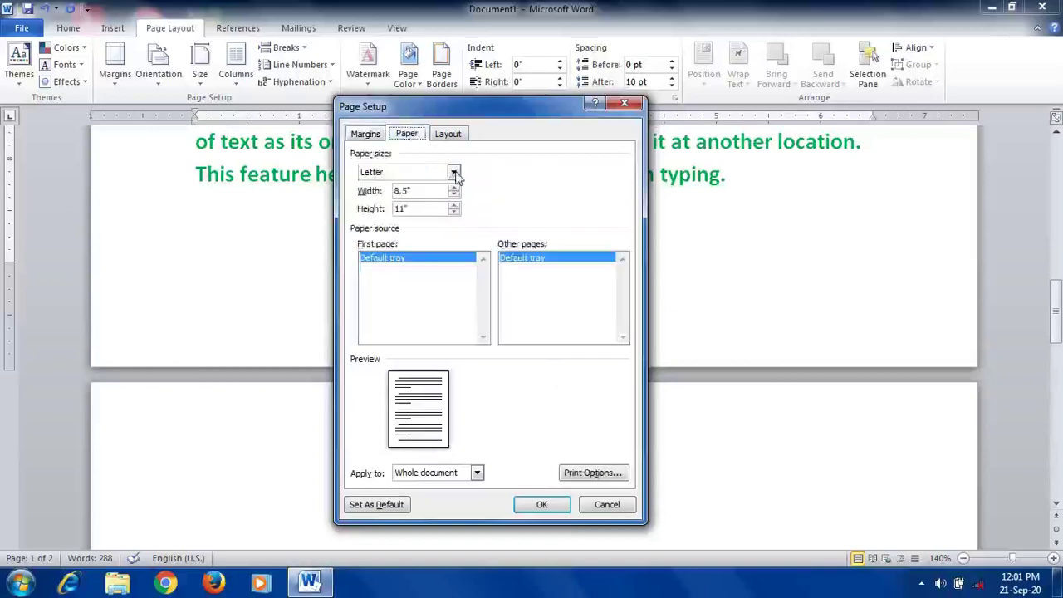
pyautogui.click(454, 172)
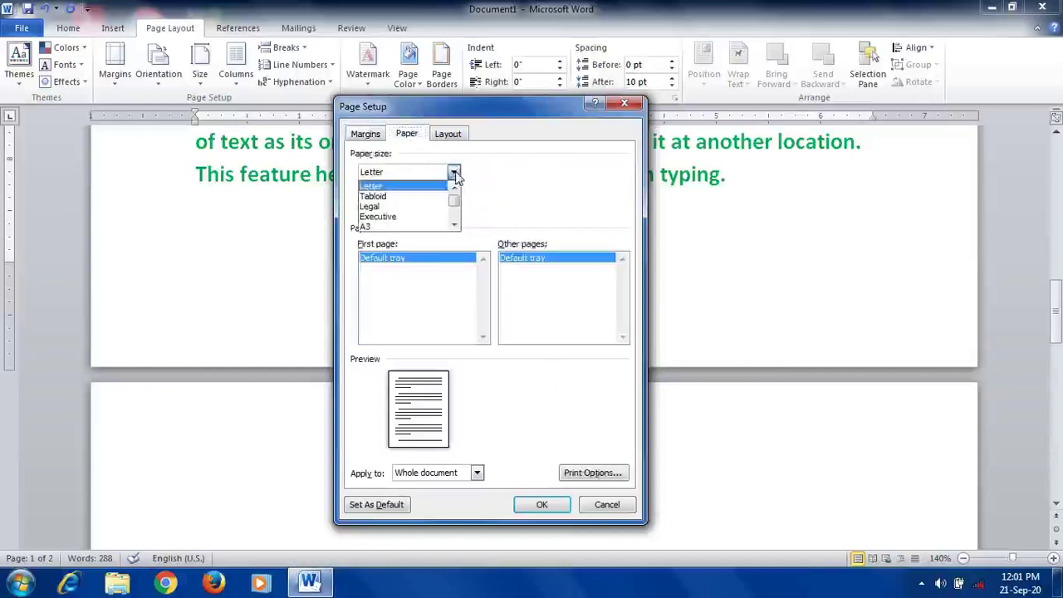
pyautogui.click(453, 228)
pyautogui.click(434, 226)
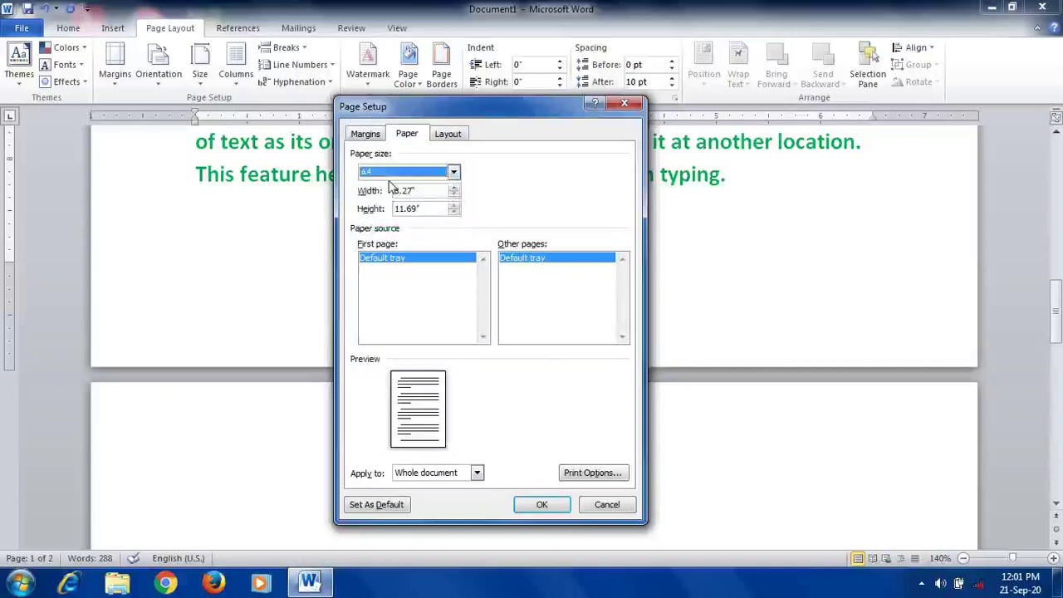
pyautogui.click(407, 135)
pyautogui.click(363, 136)
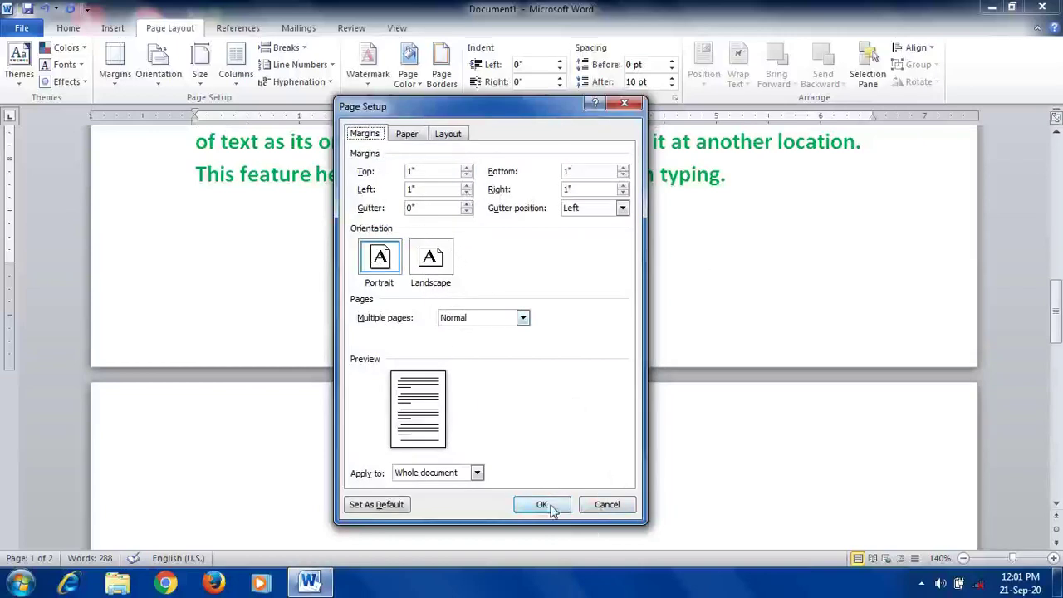
pyautogui.click(541, 504)
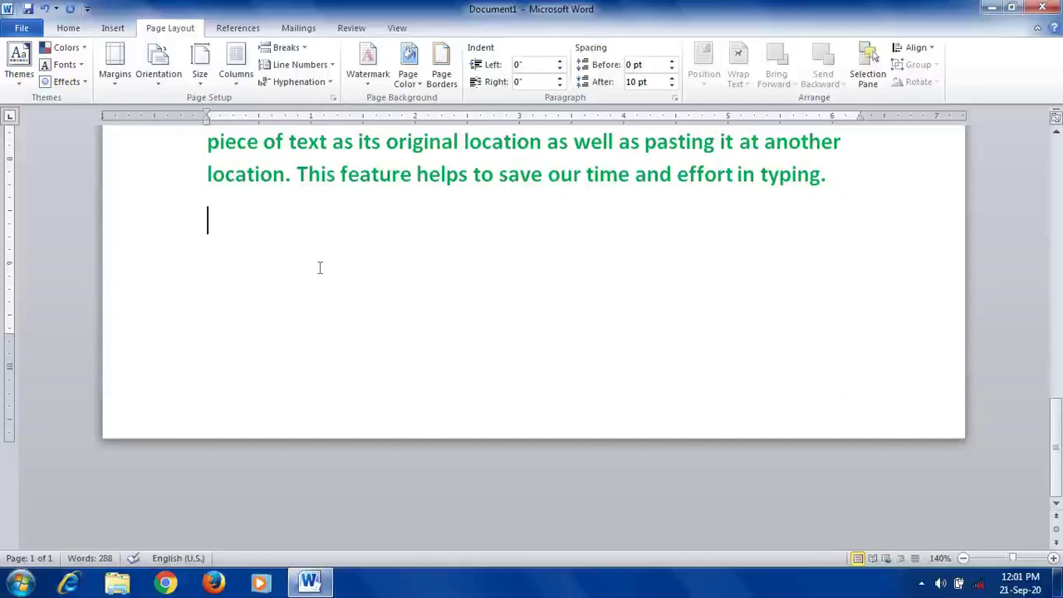
pyautogui.hotkey('ctrl', 'v')
pyautogui.hotkey('ctrl', 'v')
pyautogui.hotkey('ctrl', 'v')
pyautogui.hotkey('ctrl', 'v')
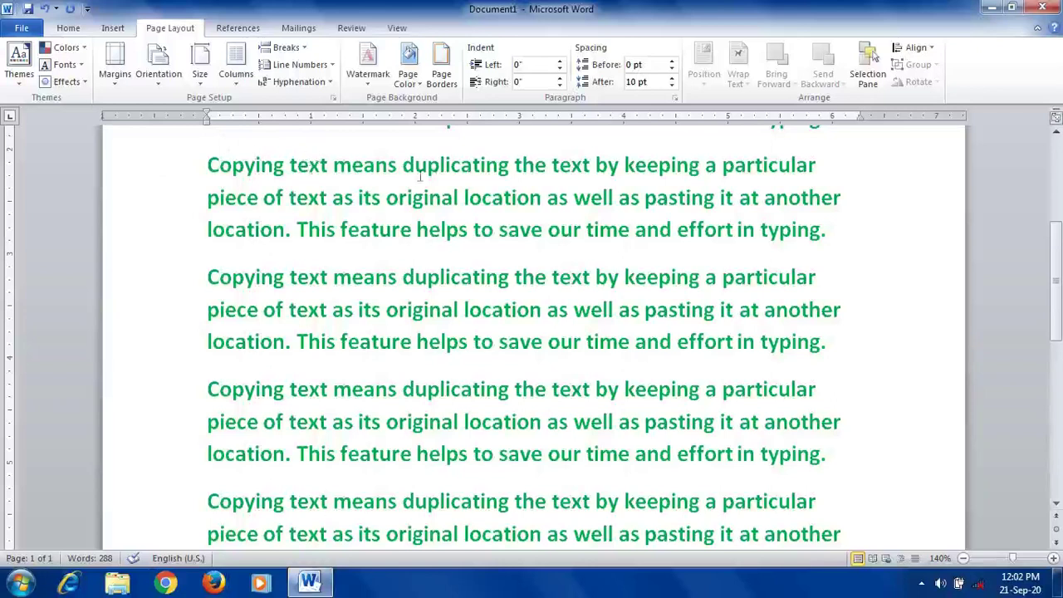
# Select all the text, try left indents of -0.63, -0.88 and 1 inch on the ruler, and settle on -0.25 inch
pyautogui.scroll(-5, 444, 166)
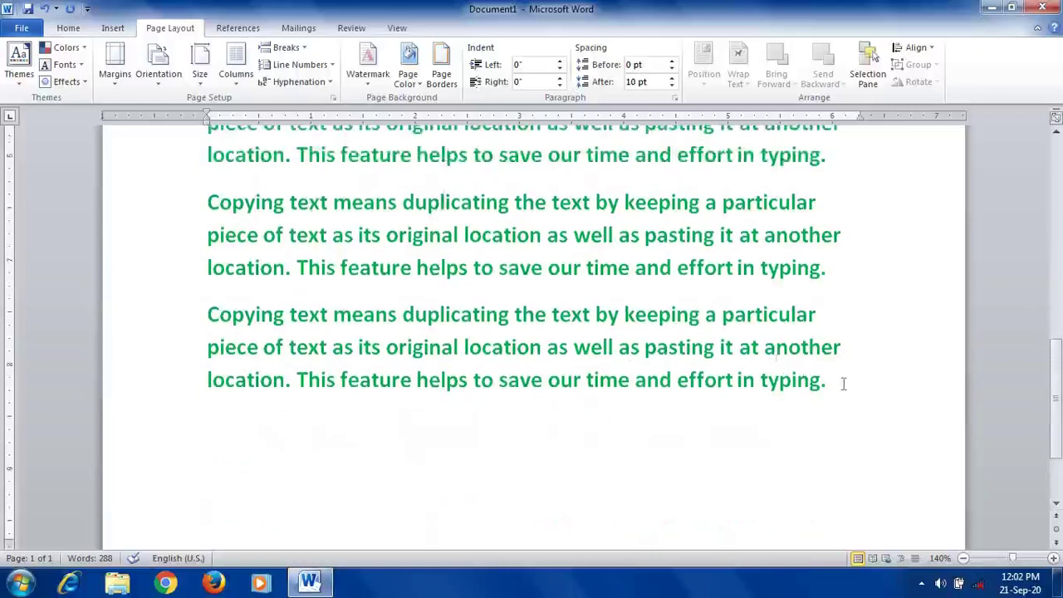
pyautogui.moveTo(842, 382); pyautogui.dragTo(197, 225)
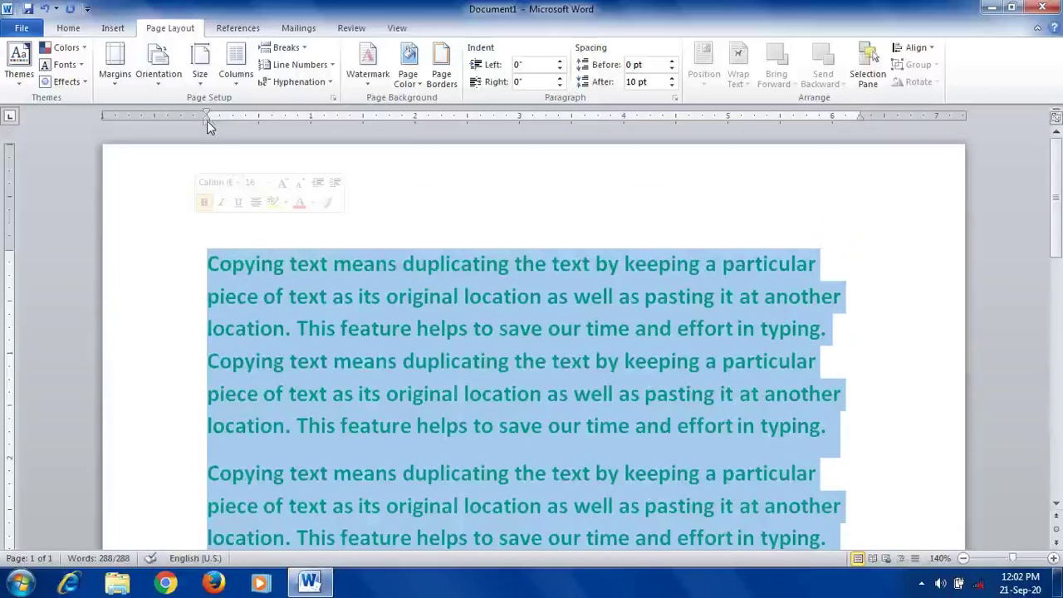
pyautogui.moveTo(206, 120); pyautogui.dragTo(139, 126)
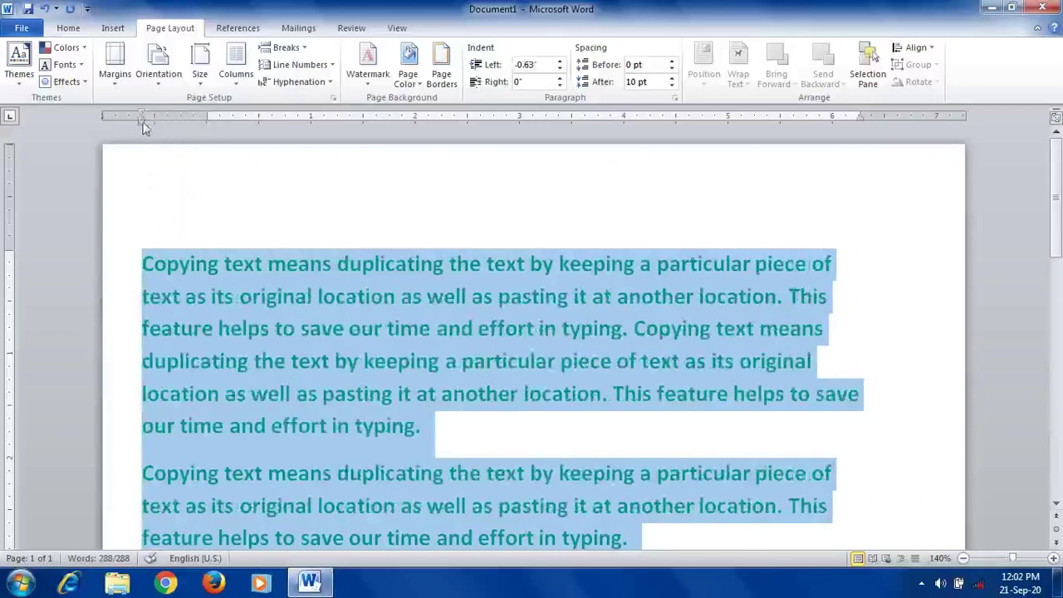
pyautogui.moveTo(145, 127); pyautogui.dragTo(114, 121)
pyautogui.scroll(-1, 248, 262)
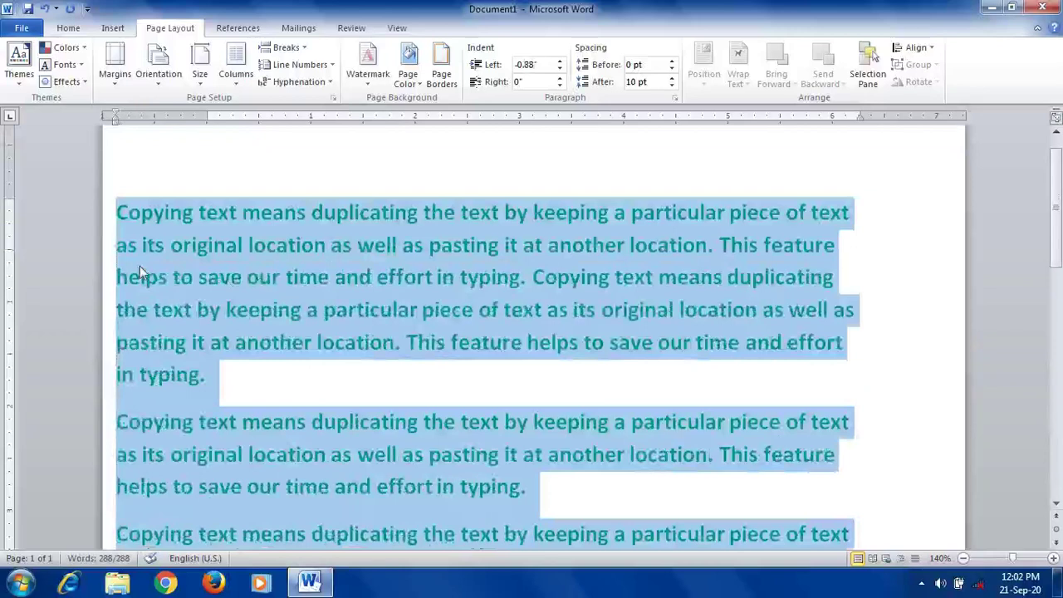
pyautogui.scroll(-2, 139, 266)
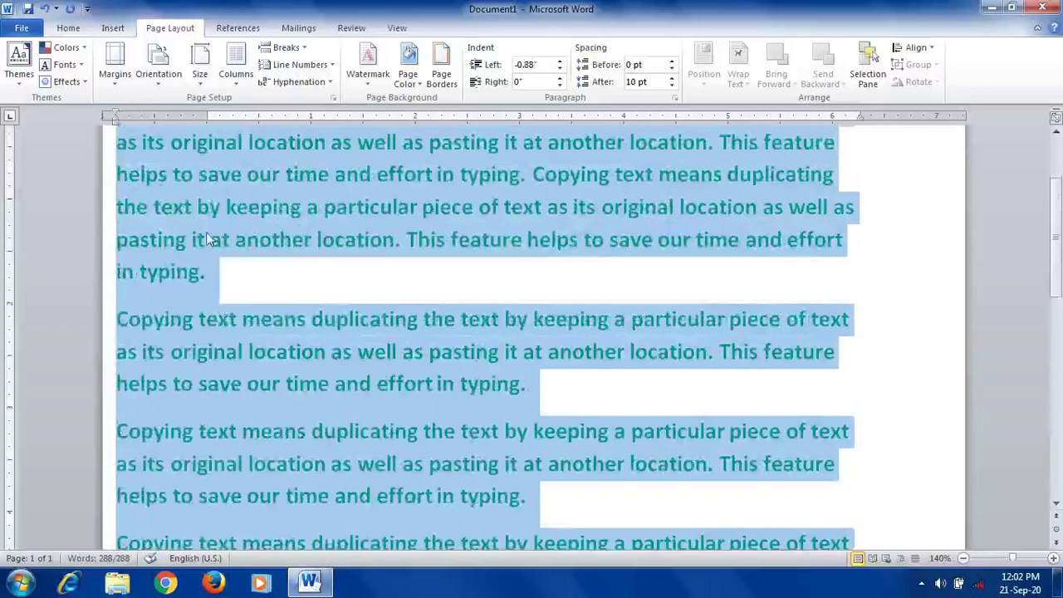
pyautogui.scroll(3, 208, 239)
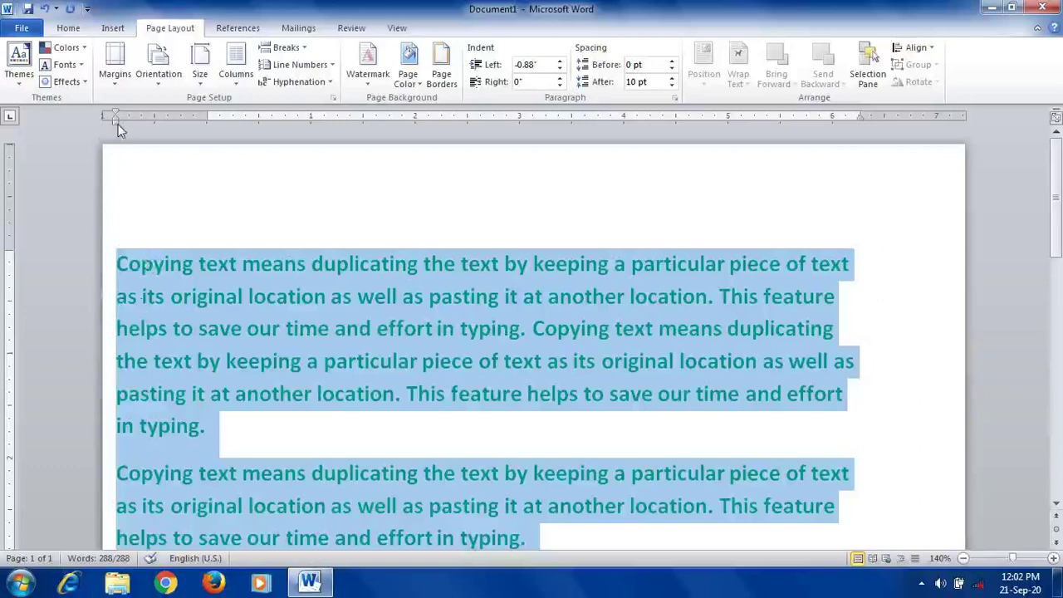
pyautogui.moveTo(114, 121); pyautogui.dragTo(311, 122)
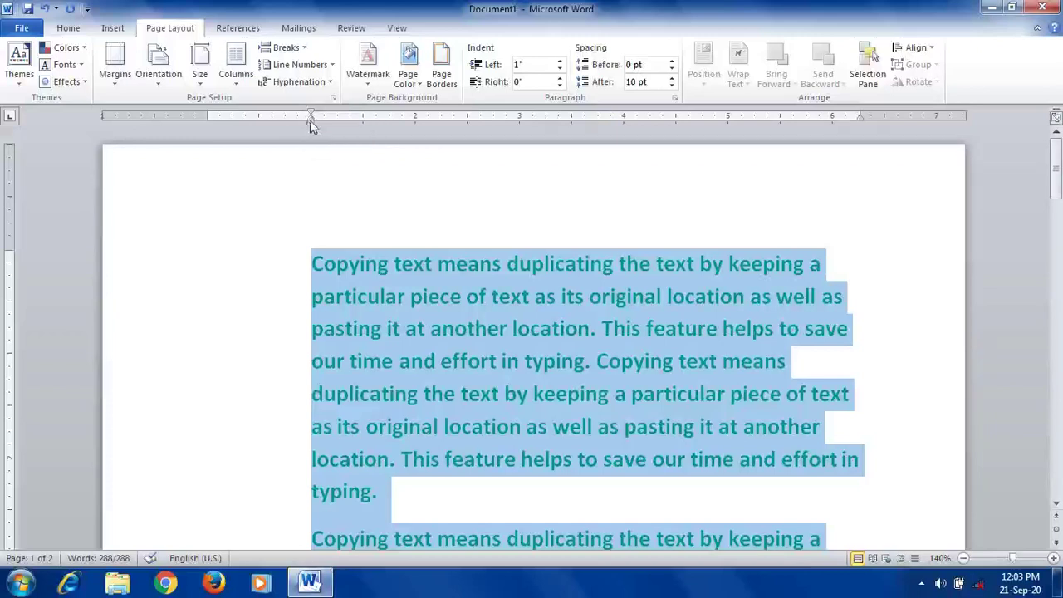
pyautogui.moveTo(311, 120); pyautogui.dragTo(178, 131)
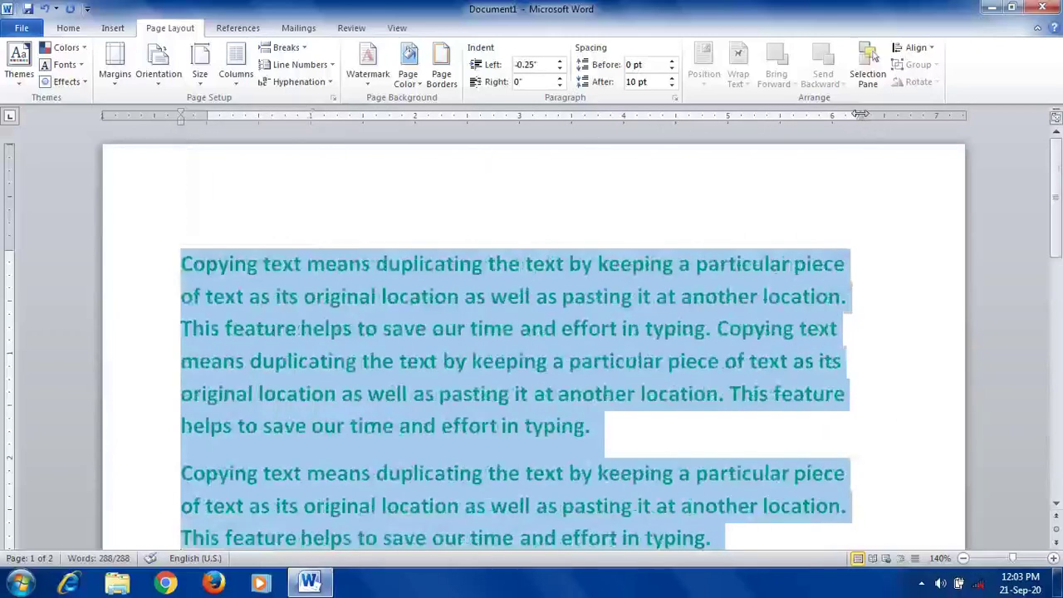
# Narrow the page's right margin to about 0.4 inch and increase the top margin to about 1.4 inches using the rulers
pyautogui.moveTo(859, 114)
pyautogui.mouseDown()
pyautogui.moveTo(828, 113)
pyautogui.moveTo(924, 116)
pyautogui.mouseUp()
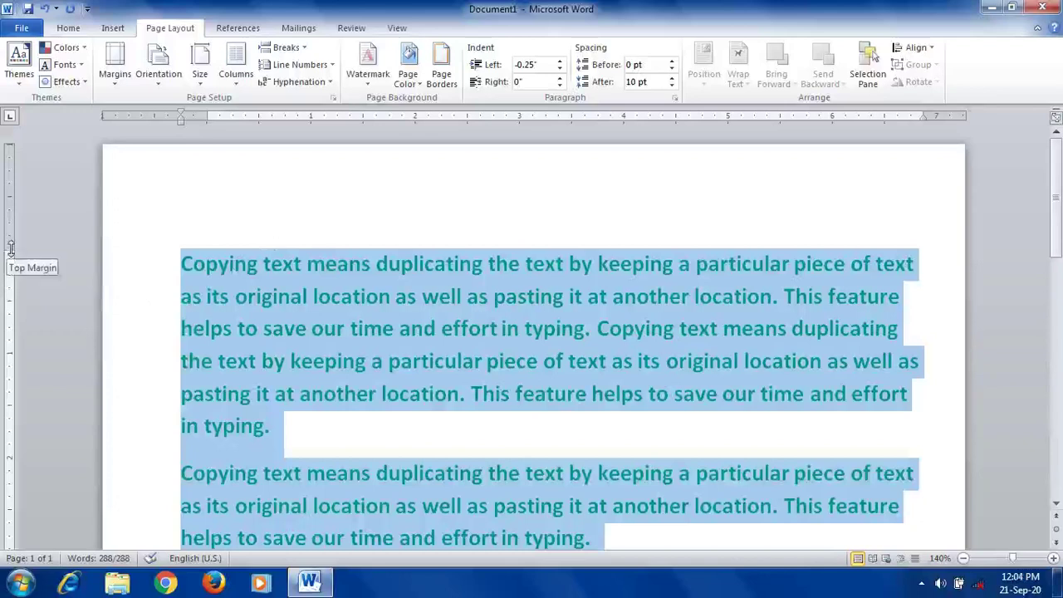
pyautogui.moveTo(11, 247)
pyautogui.mouseDown()
pyautogui.moveTo(22, 169)
pyautogui.moveTo(7, 291)
pyautogui.mouseUp()
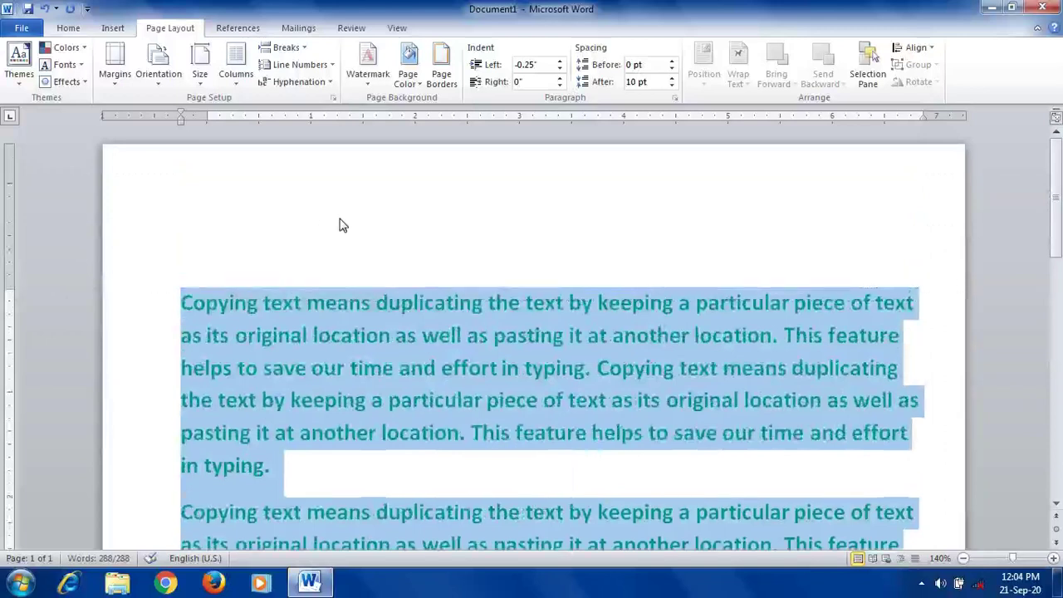
# Try several bottom margins on the vertical ruler, ending at about 0.8 inch, and reduce the top margin to 0.5 inch
pyautogui.scroll(-8, 340, 225)
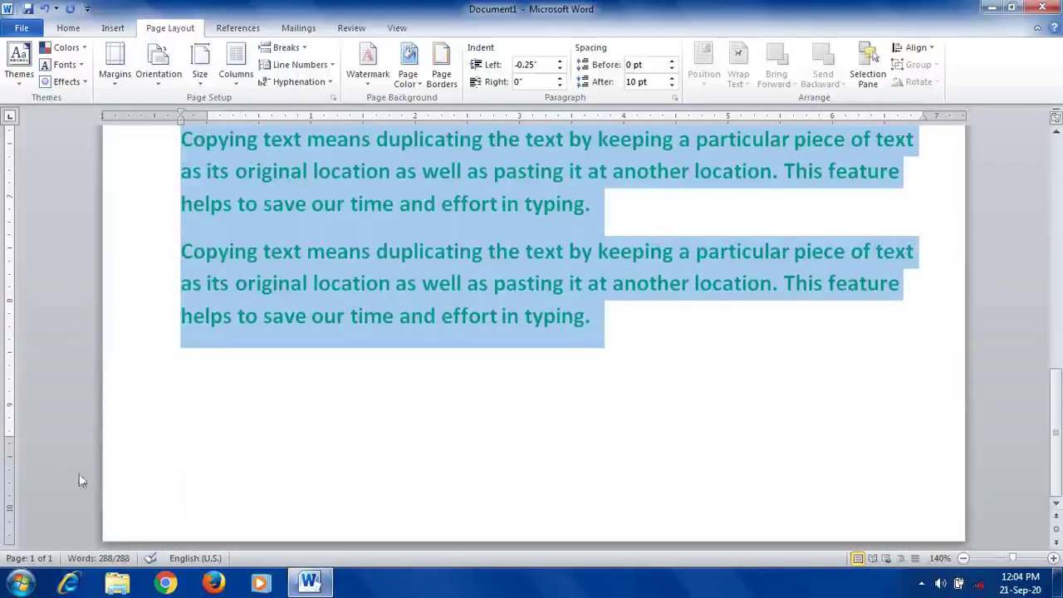
pyautogui.scroll(-1, 51, 455)
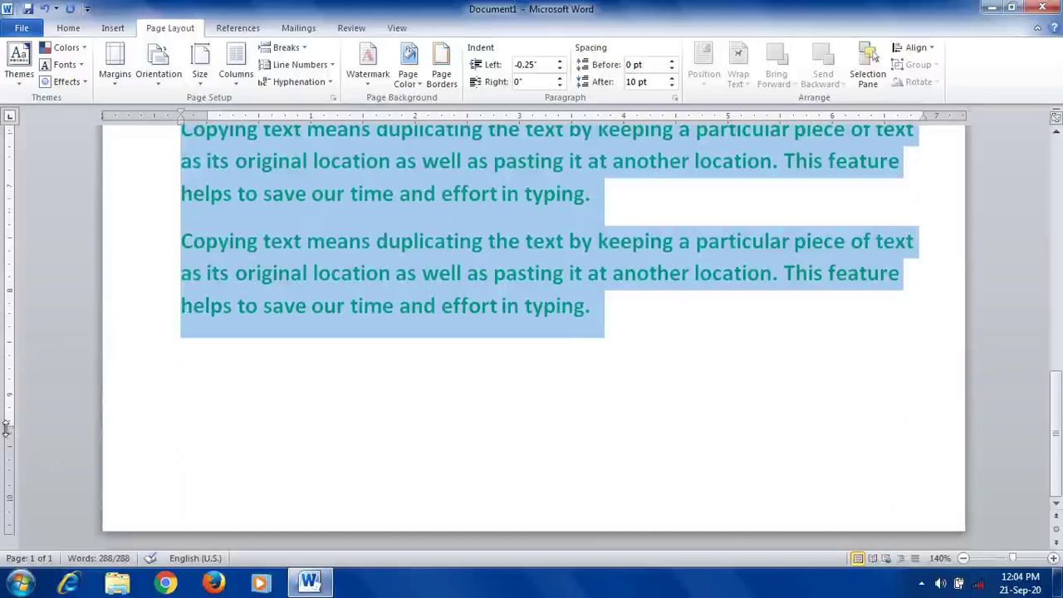
pyautogui.moveTo(9, 431); pyautogui.dragTo(15, 494)
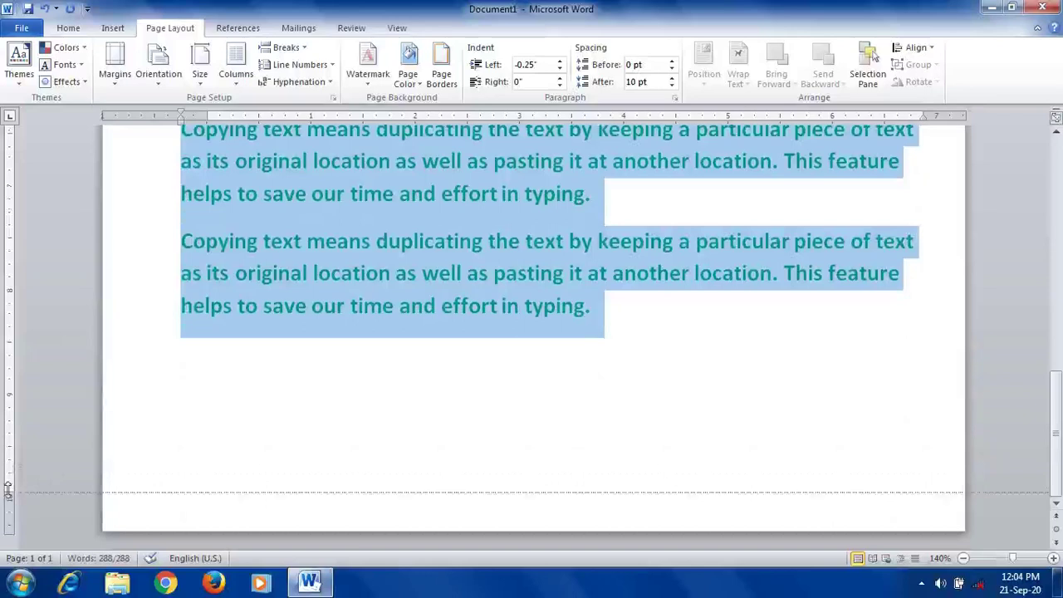
pyautogui.moveTo(8, 490); pyautogui.dragTo(25, 230)
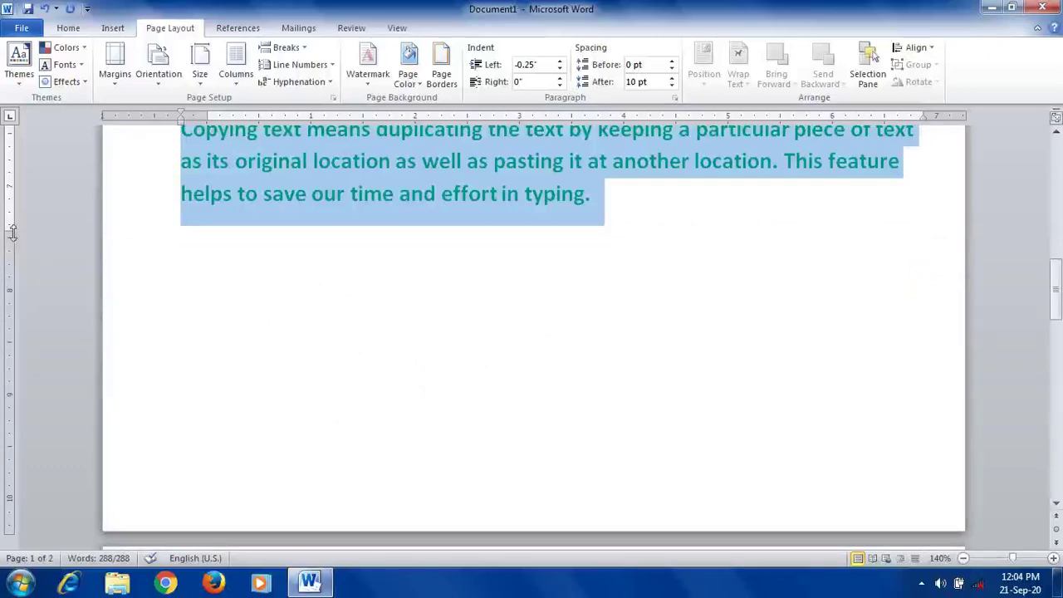
pyautogui.moveTo(14, 233); pyautogui.dragTo(10, 447)
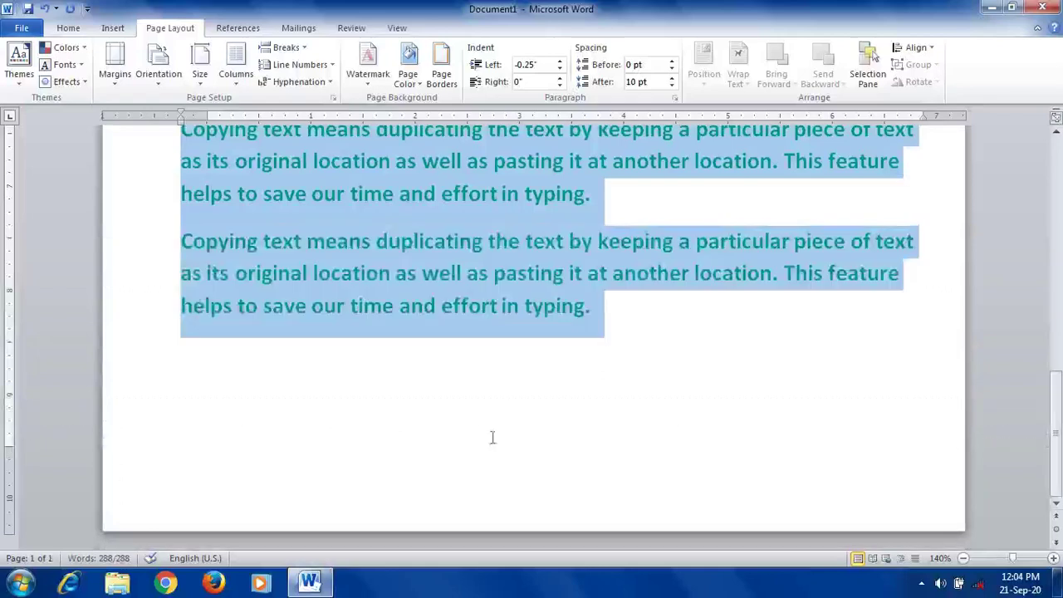
pyautogui.scroll(10, 510, 423)
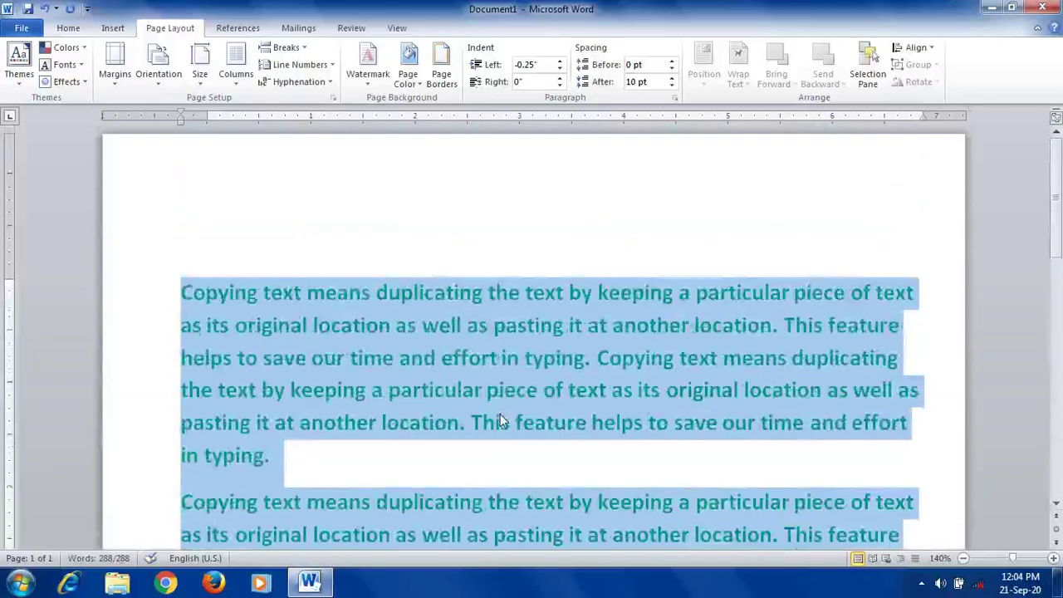
pyautogui.moveTo(4, 290); pyautogui.dragTo(57, 201)
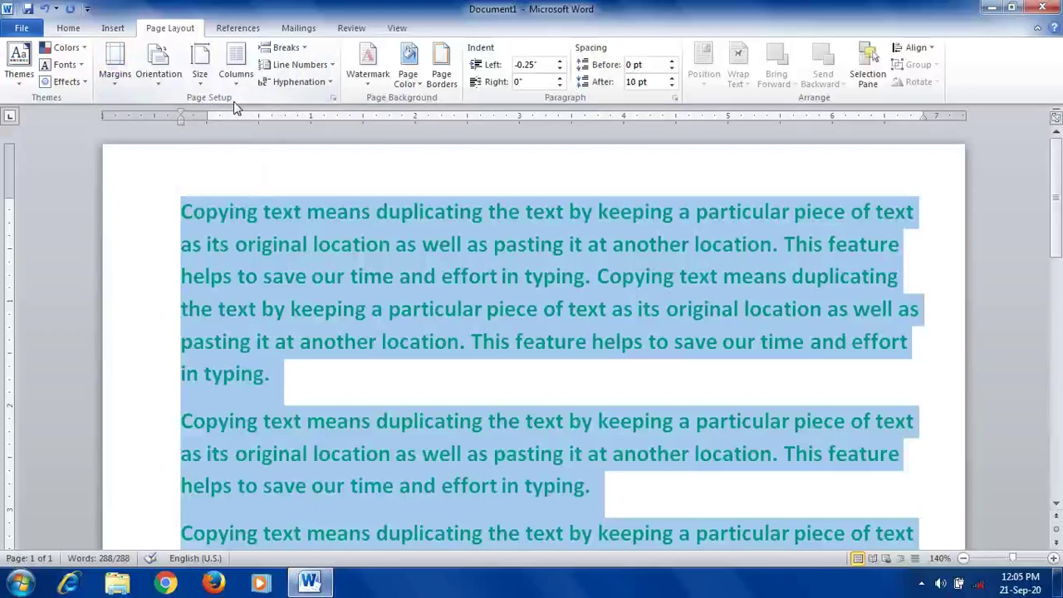
# Examine the preset page margins from Normal to Office 2003 Default and choose the existing custom margins preset
pyautogui.click(114, 67)
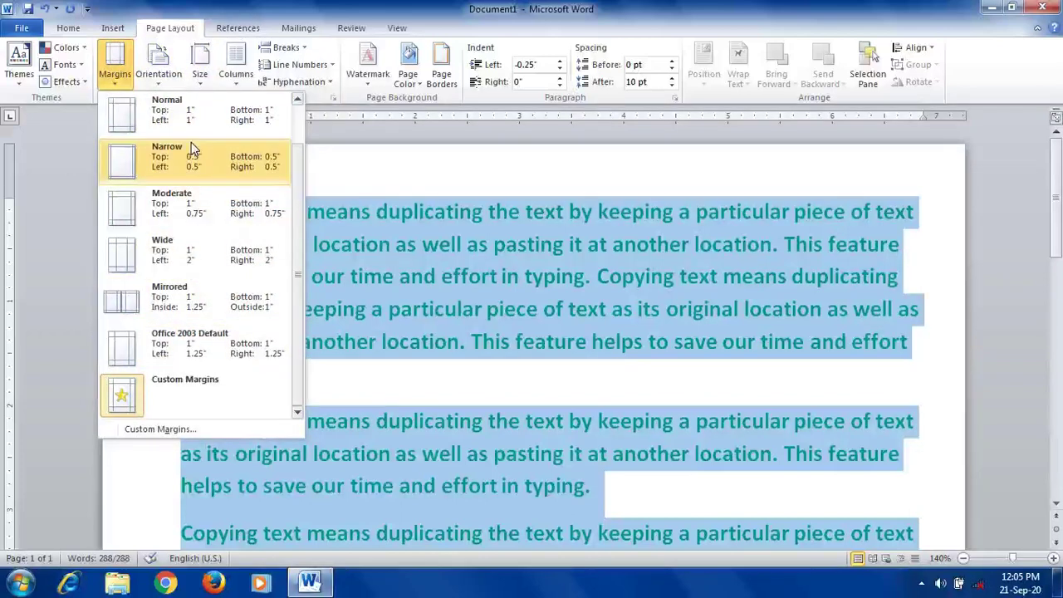
pyautogui.scroll(1, 191, 146)
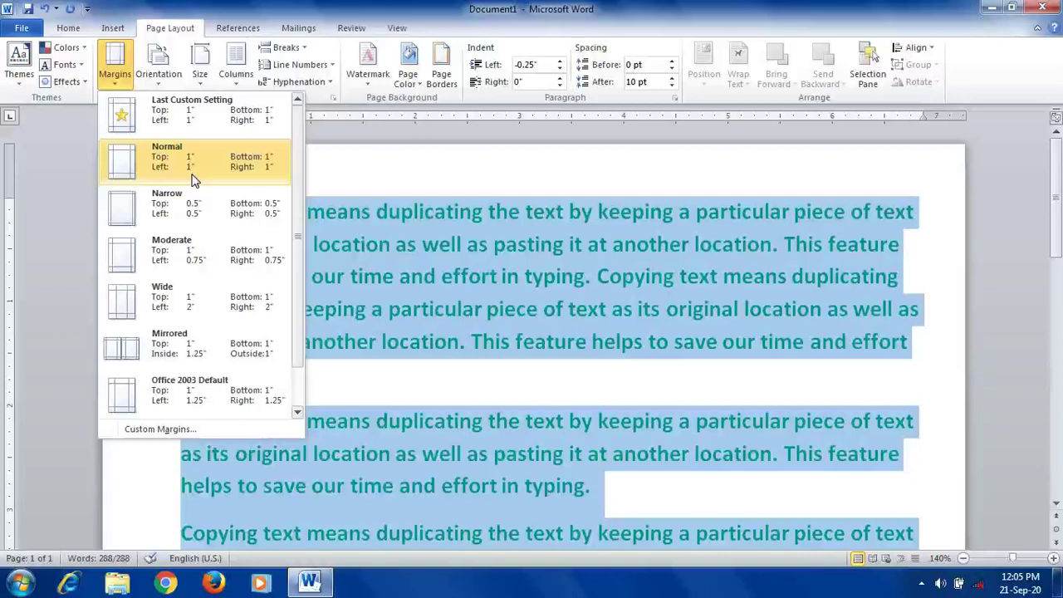
pyautogui.moveTo(303, 214); pyautogui.dragTo(299, 262)
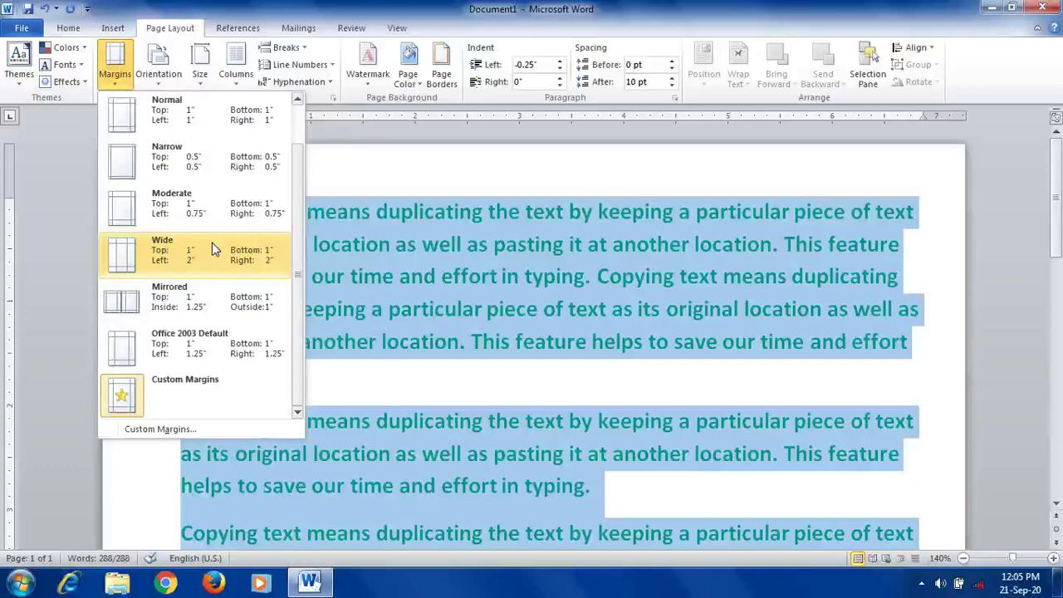
pyautogui.click(176, 393)
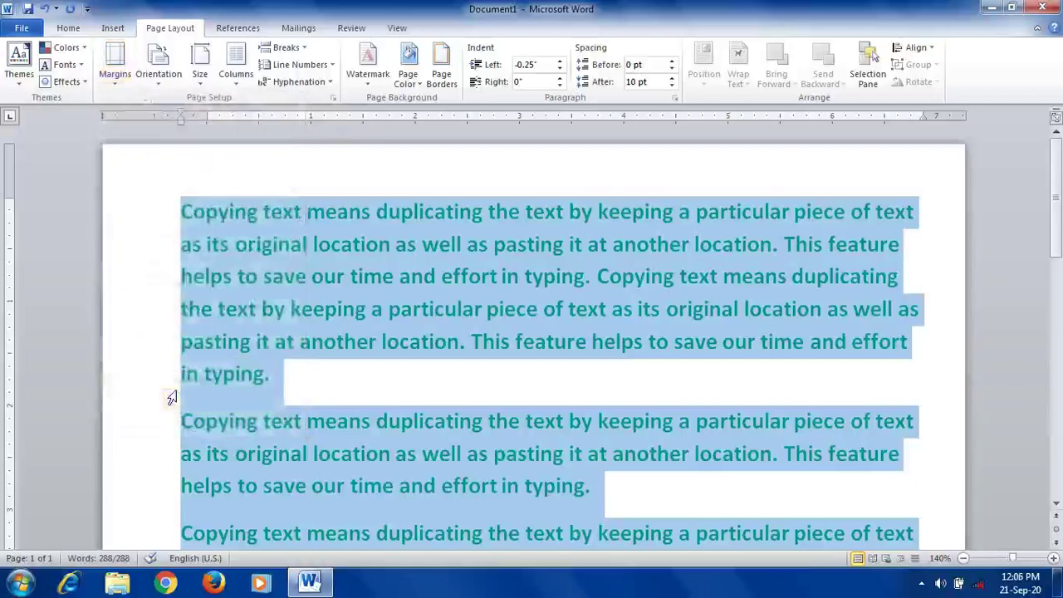
pyautogui.click(356, 341)
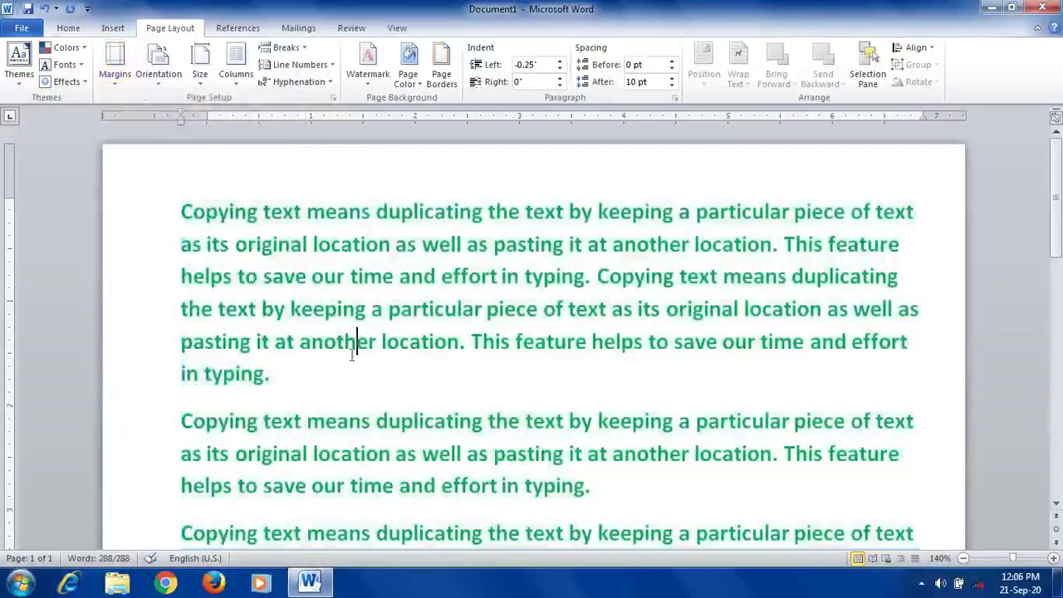
pyautogui.click(117, 83)
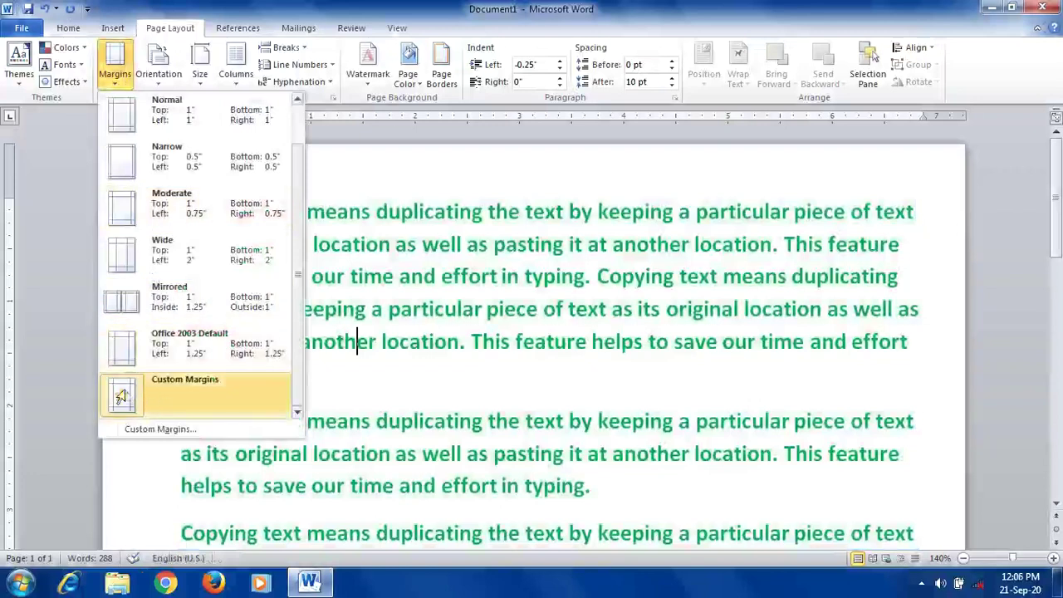
pyautogui.click(121, 398)
# Open the custom margin settings, try top margins such as 1.1 and 0.8 inch, and set the top margin to 0.5 inch
pyautogui.click(116, 79)
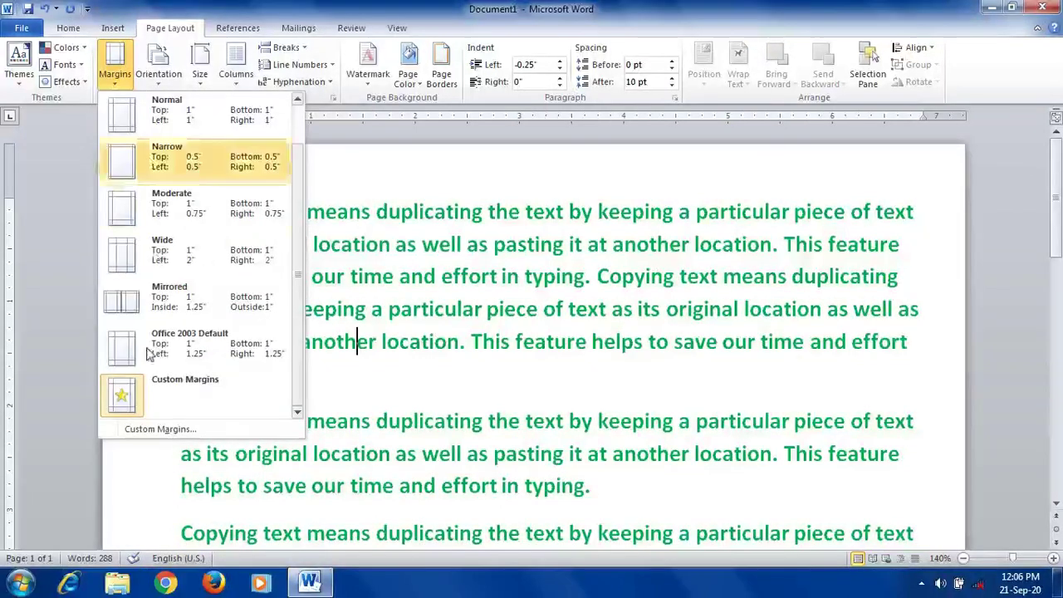
pyautogui.click(155, 430)
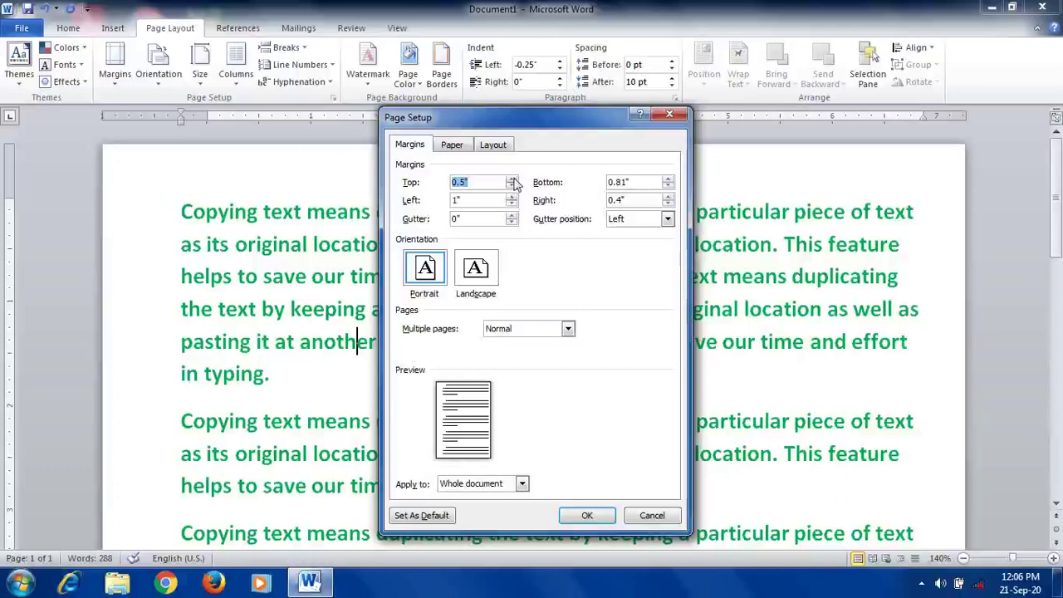
pyautogui.click(513, 185)
pyautogui.click(513, 185)
pyautogui.click(512, 178)
pyautogui.click(512, 178)
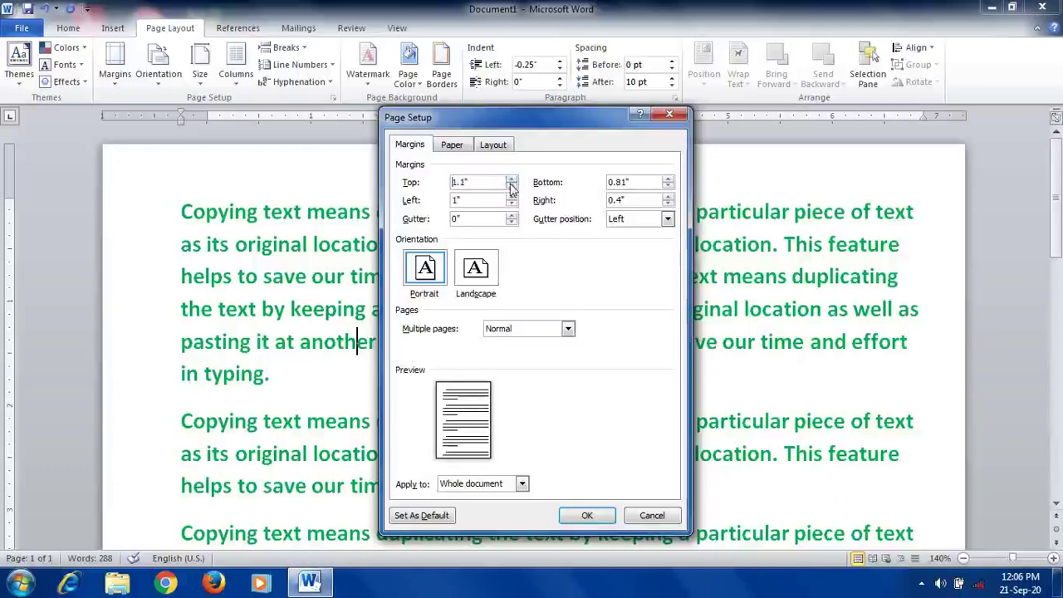
pyautogui.click(513, 186)
pyautogui.click(512, 186)
pyautogui.click(512, 186)
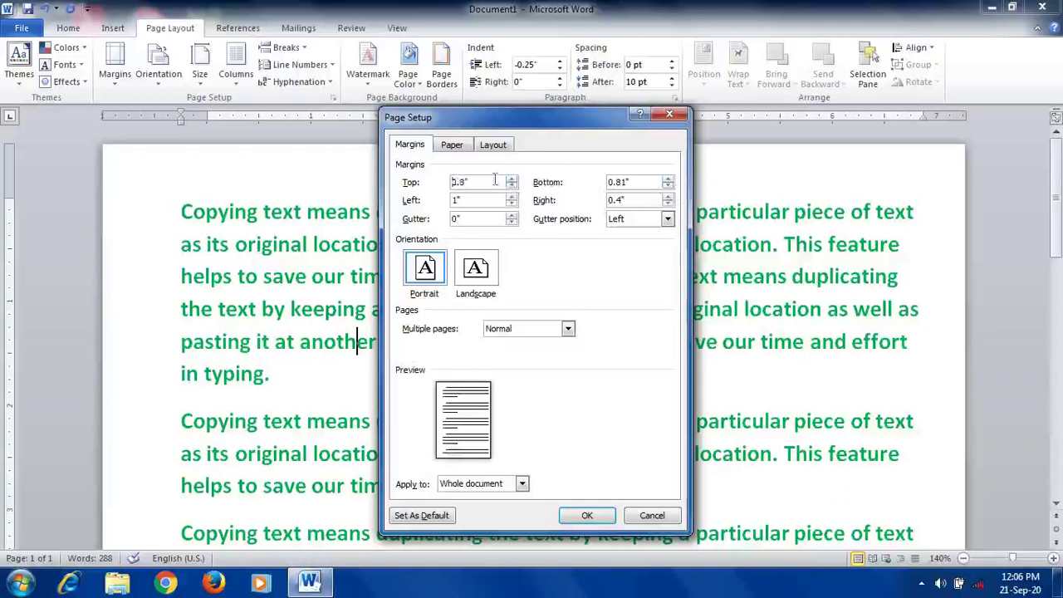
pyautogui.moveTo(495, 179); pyautogui.dragTo(349, 183)
pyautogui.write('0.5')
pyautogui.press('Tab')
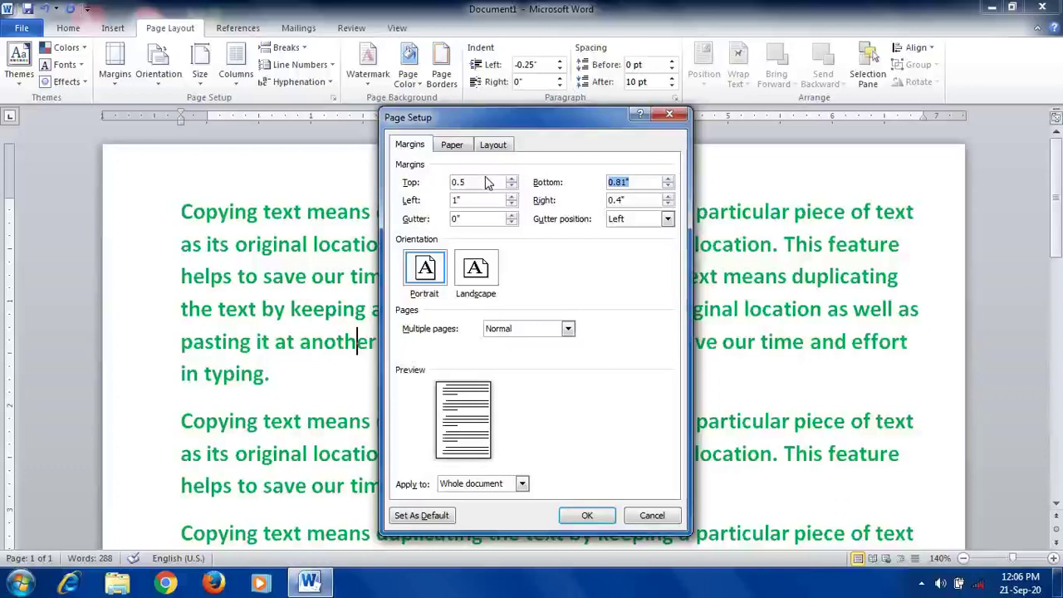
# Set the bottom margin to 0.3 inch and the right margin to 0.5 inch, and apply the margins to the whole document
pyautogui.write('0.3')
pyautogui.press('Tab')
pyautogui.write('0.5')
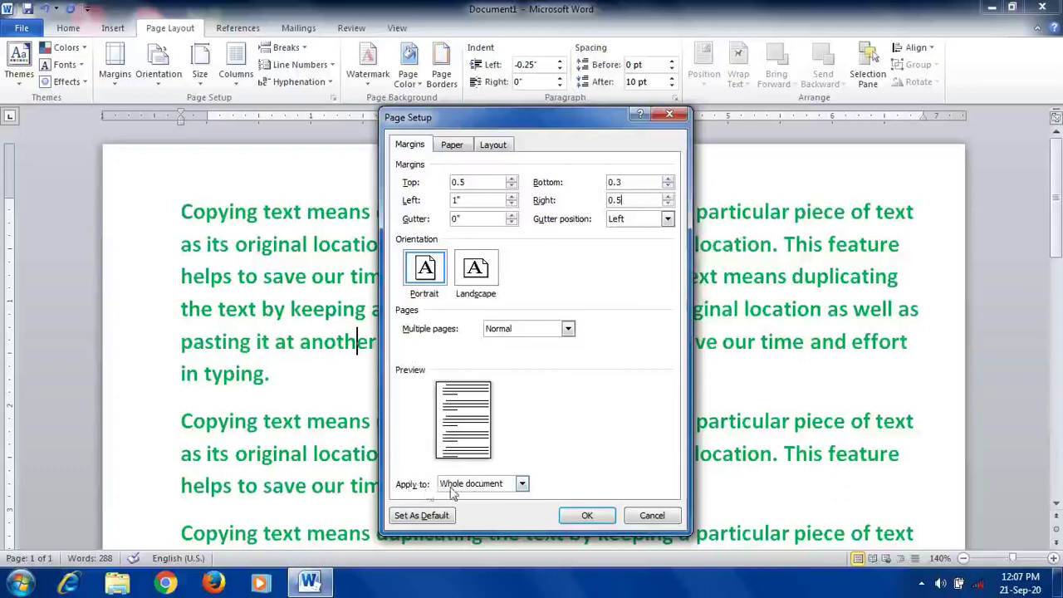
pyautogui.click(521, 484)
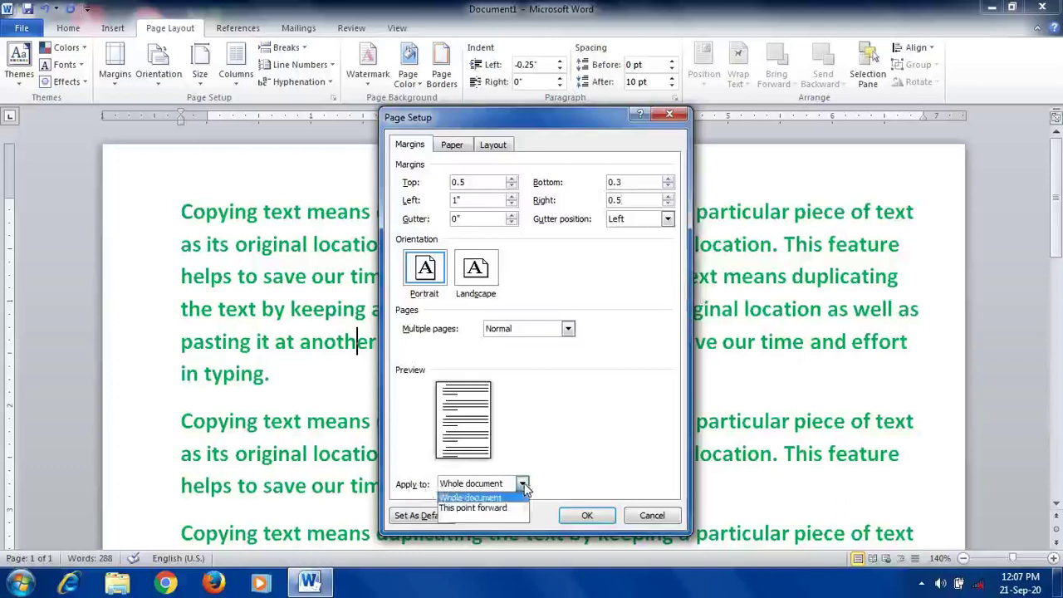
pyautogui.click(524, 487)
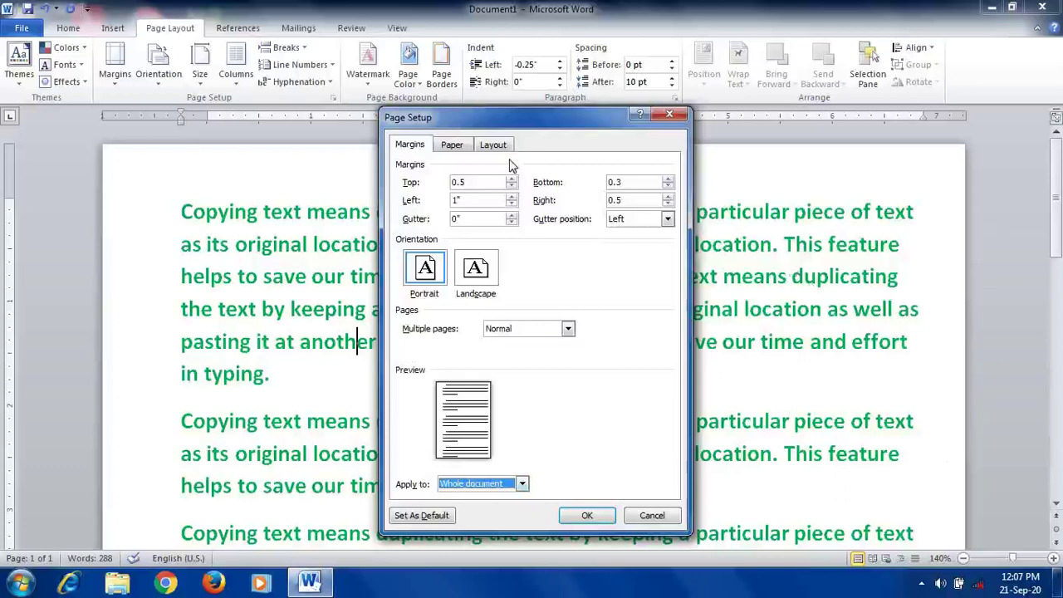
pyautogui.click(522, 484)
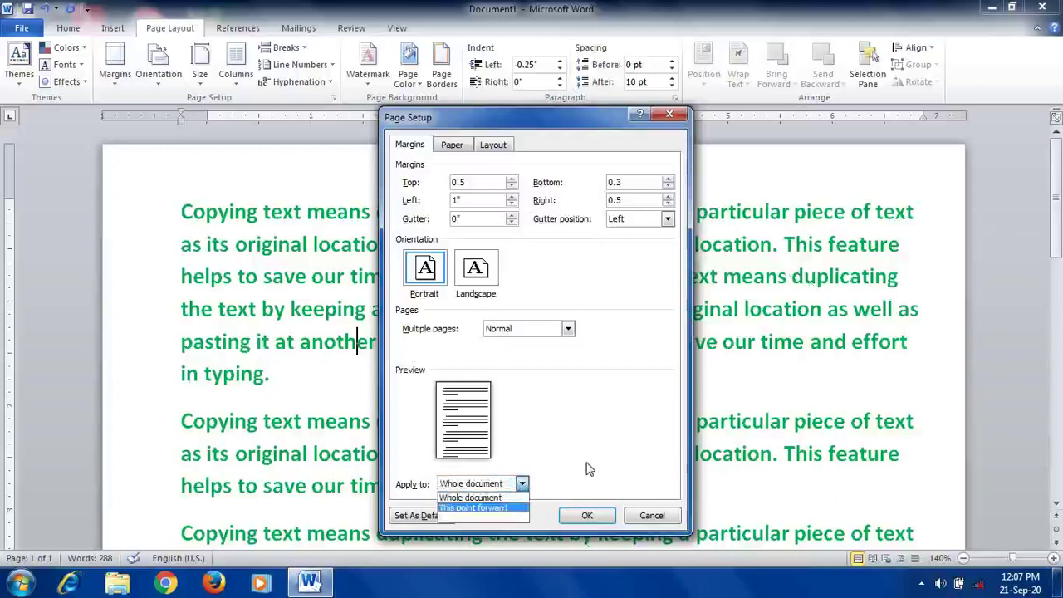
pyautogui.click(631, 456)
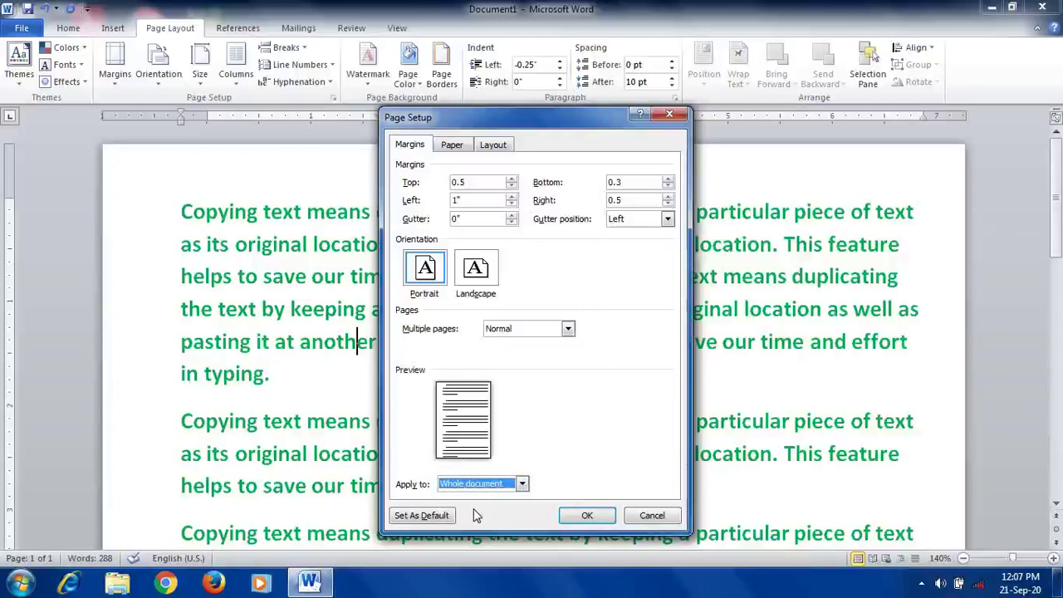
pyautogui.click(587, 516)
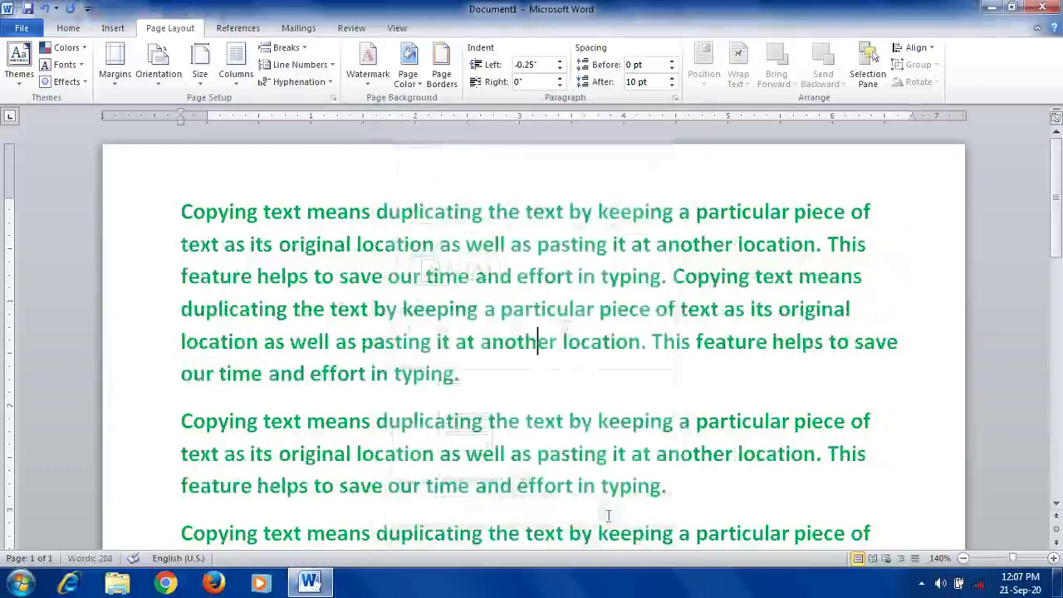
# Examine the margins on the page and in the page setup, reopening its margin settings by each available route
pyautogui.scroll(-6, 600, 259)
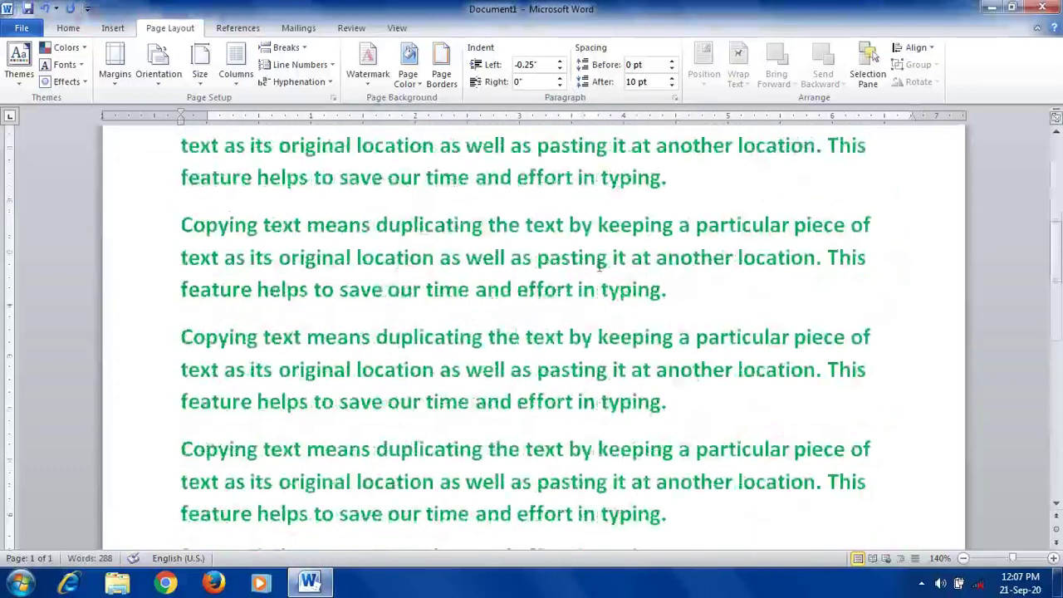
pyautogui.scroll(3, 597, 263)
pyautogui.scroll(3, 600, 264)
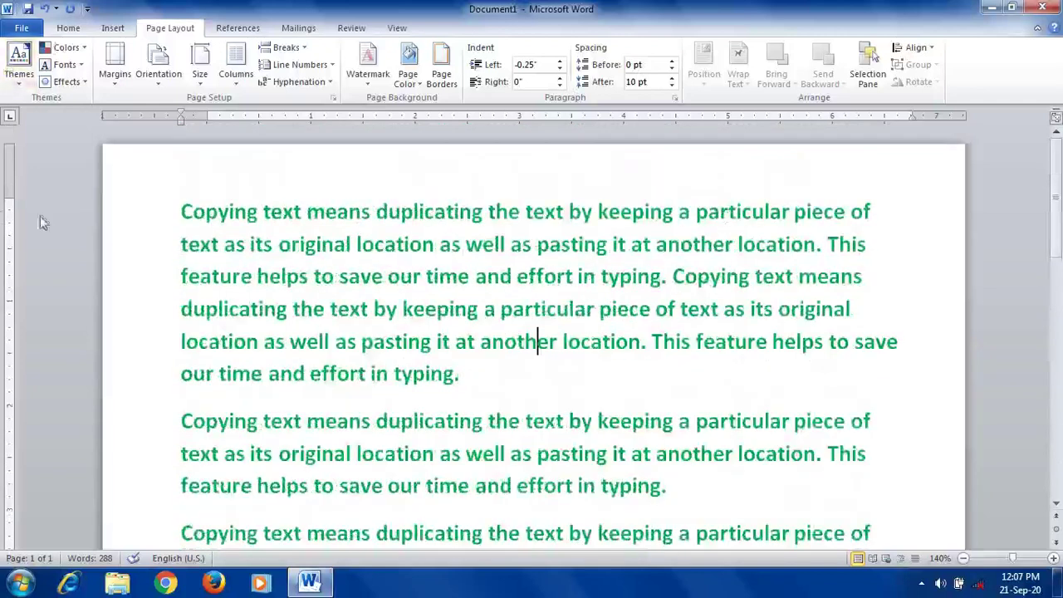
pyautogui.click(332, 99)
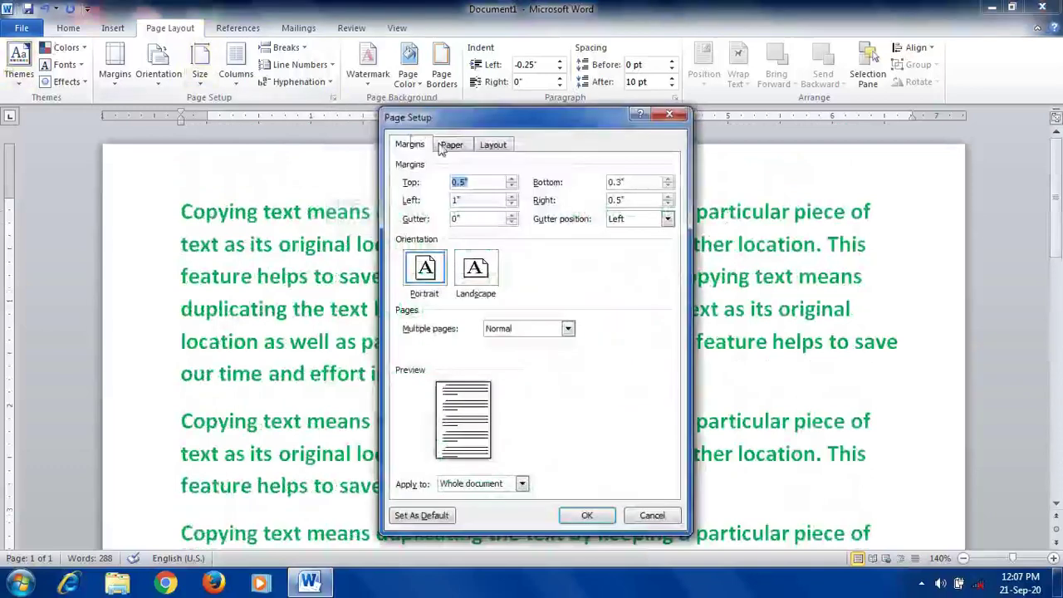
pyautogui.click(669, 115)
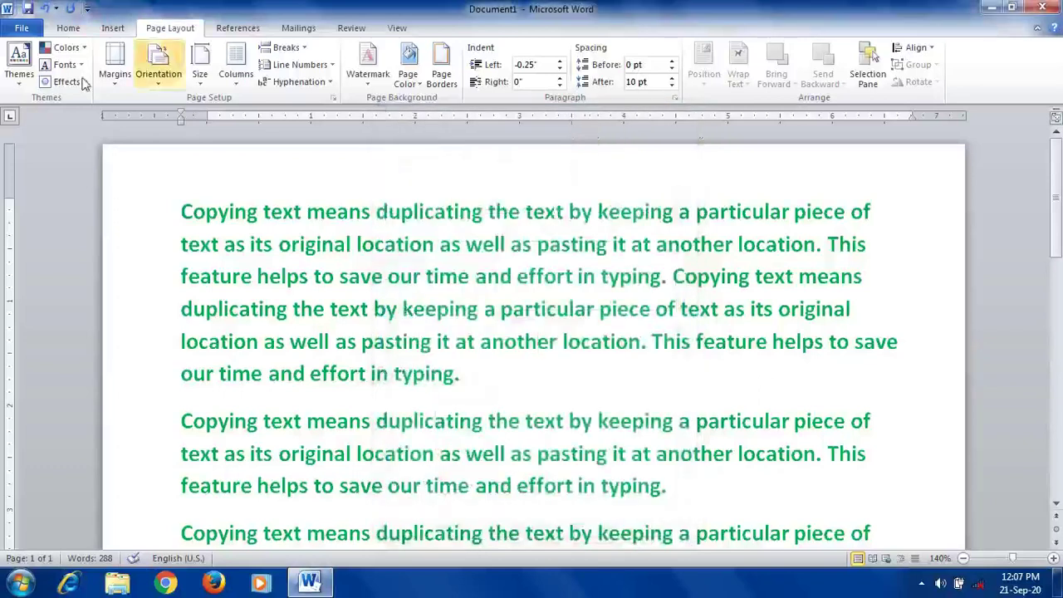
pyautogui.click(113, 83)
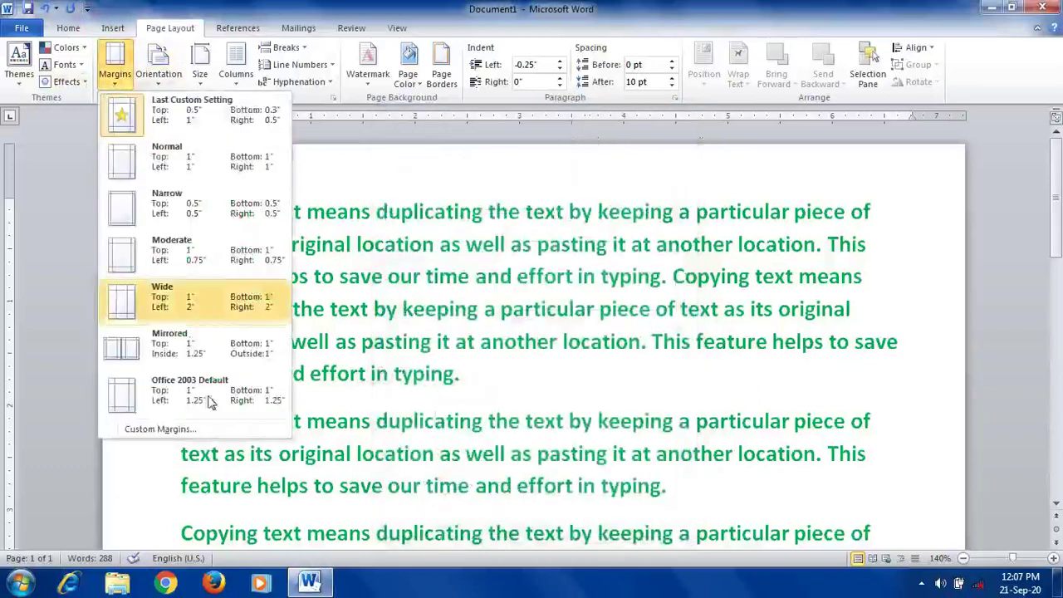
pyautogui.click(162, 430)
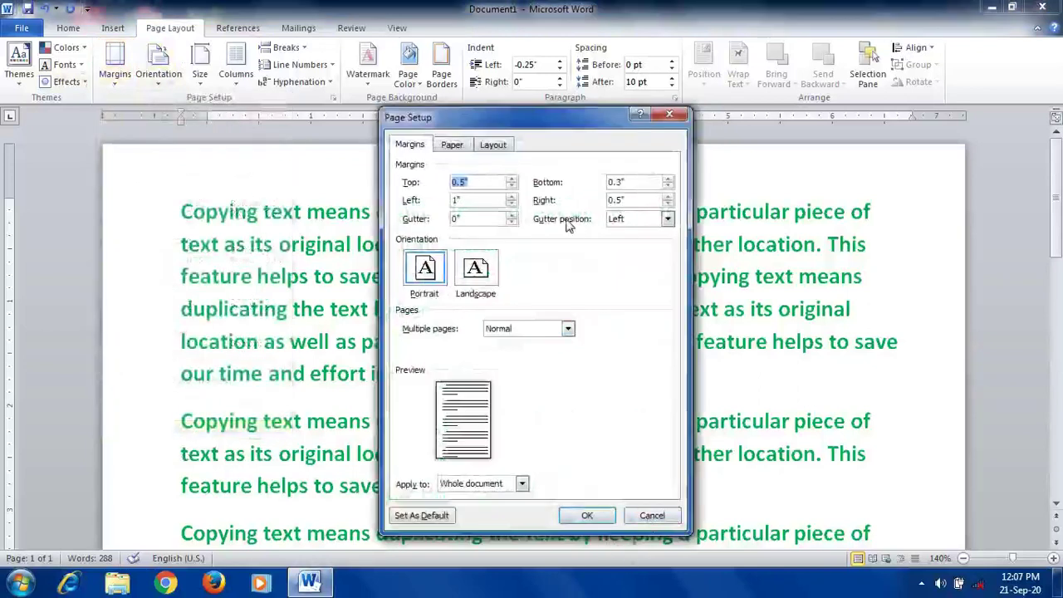
pyautogui.click(667, 517)
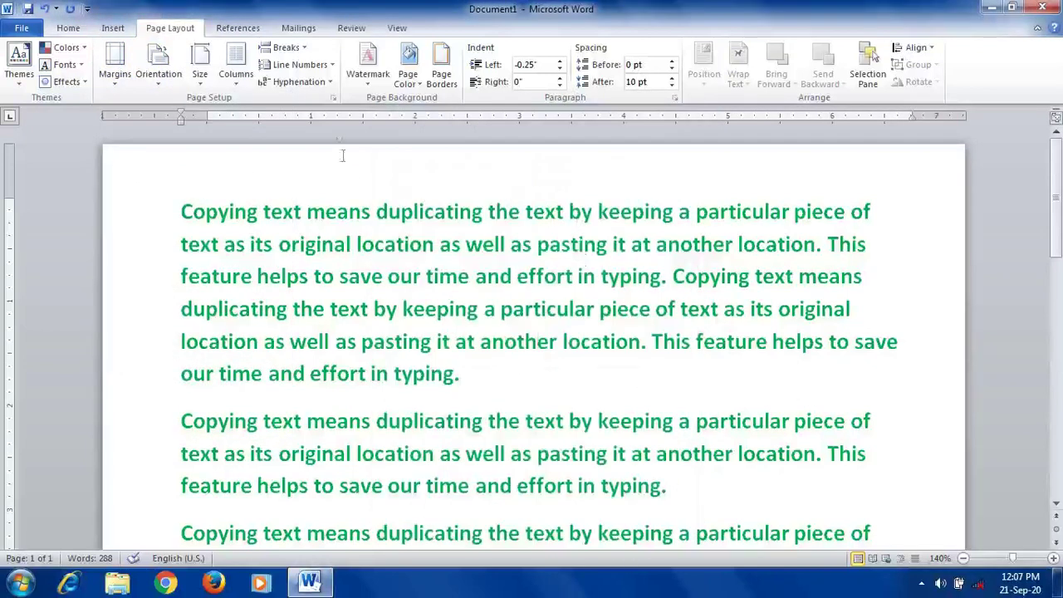
pyautogui.click(333, 99)
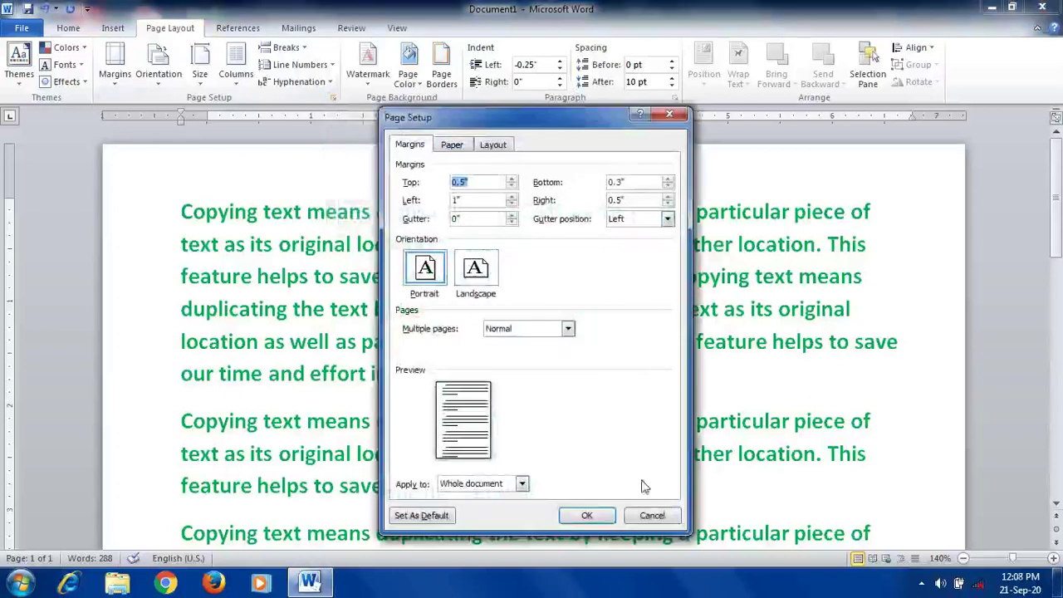
pyautogui.click(652, 515)
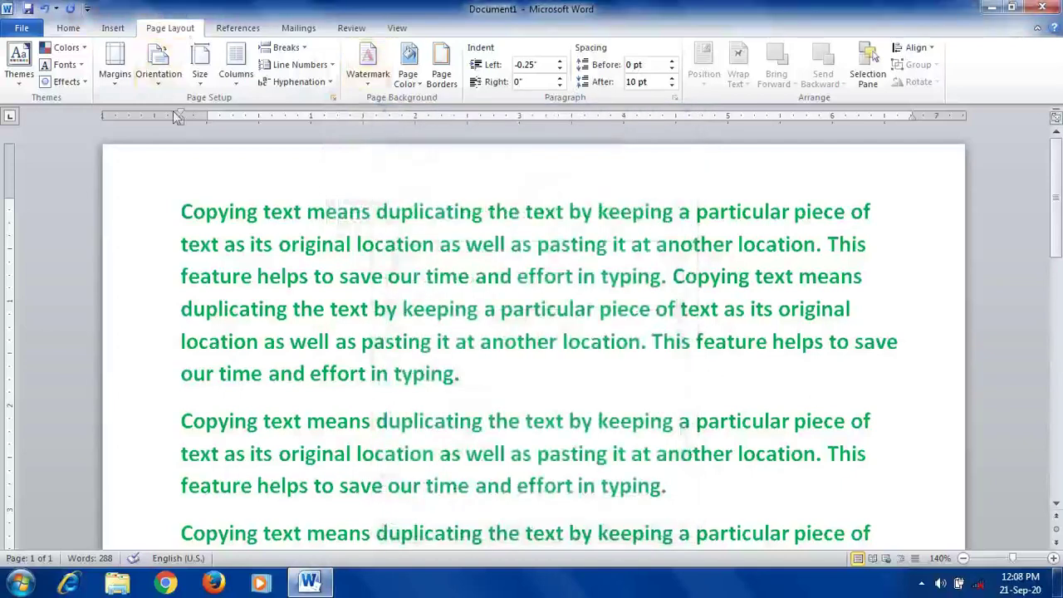
pyautogui.doubleClick(10, 286)
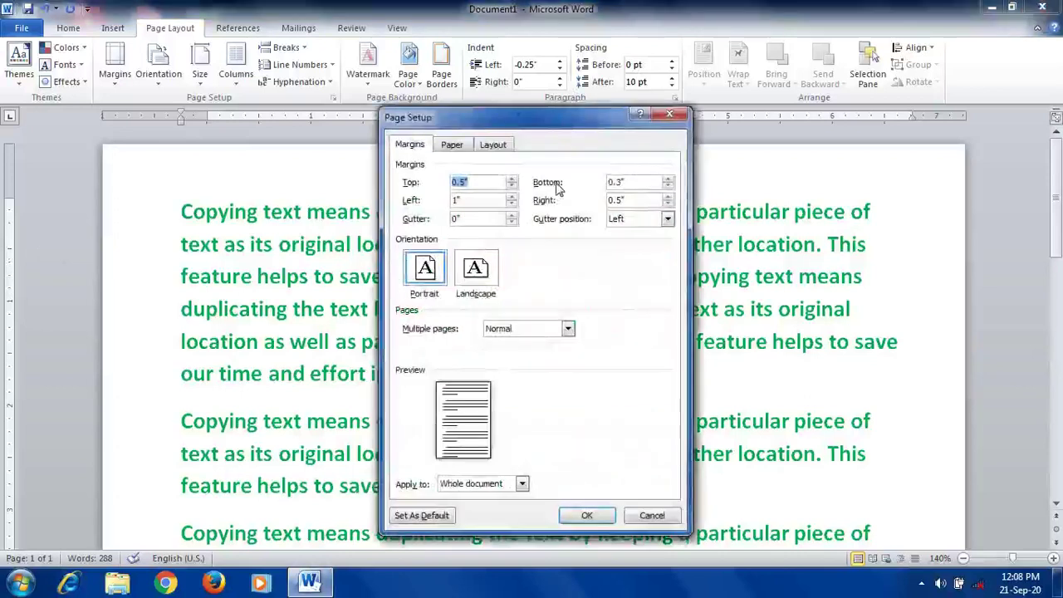